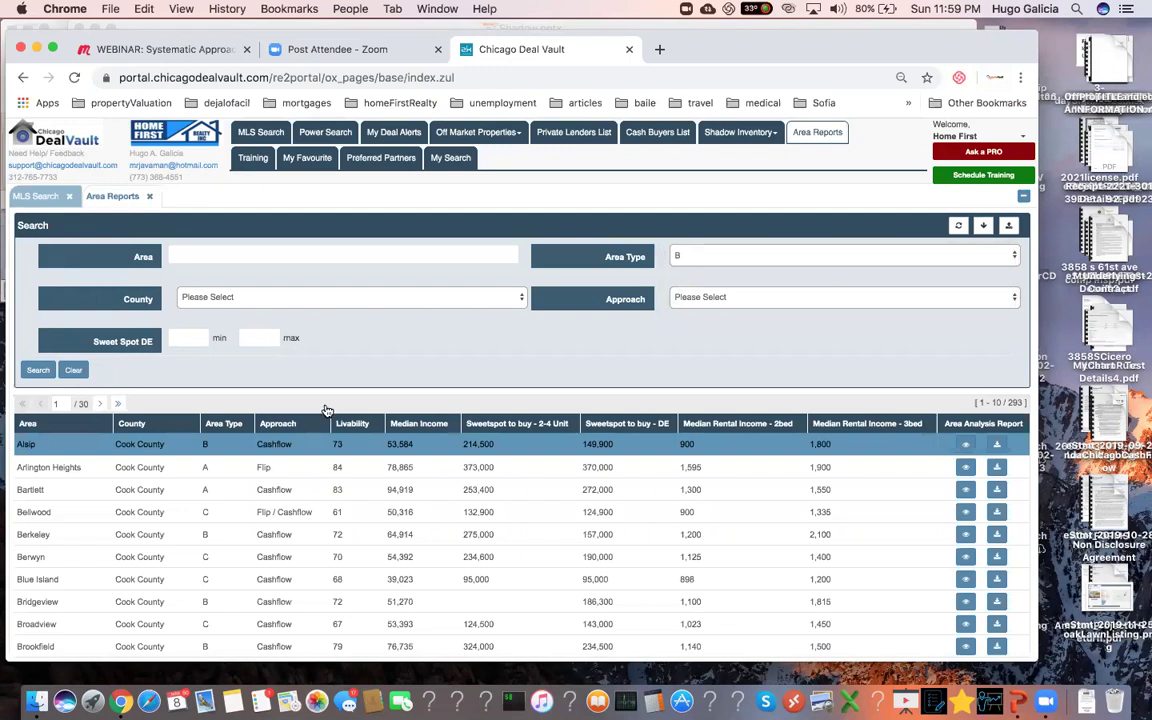
Step: Run the area report search for area type B and look over the first areas listed
click(58, 429)
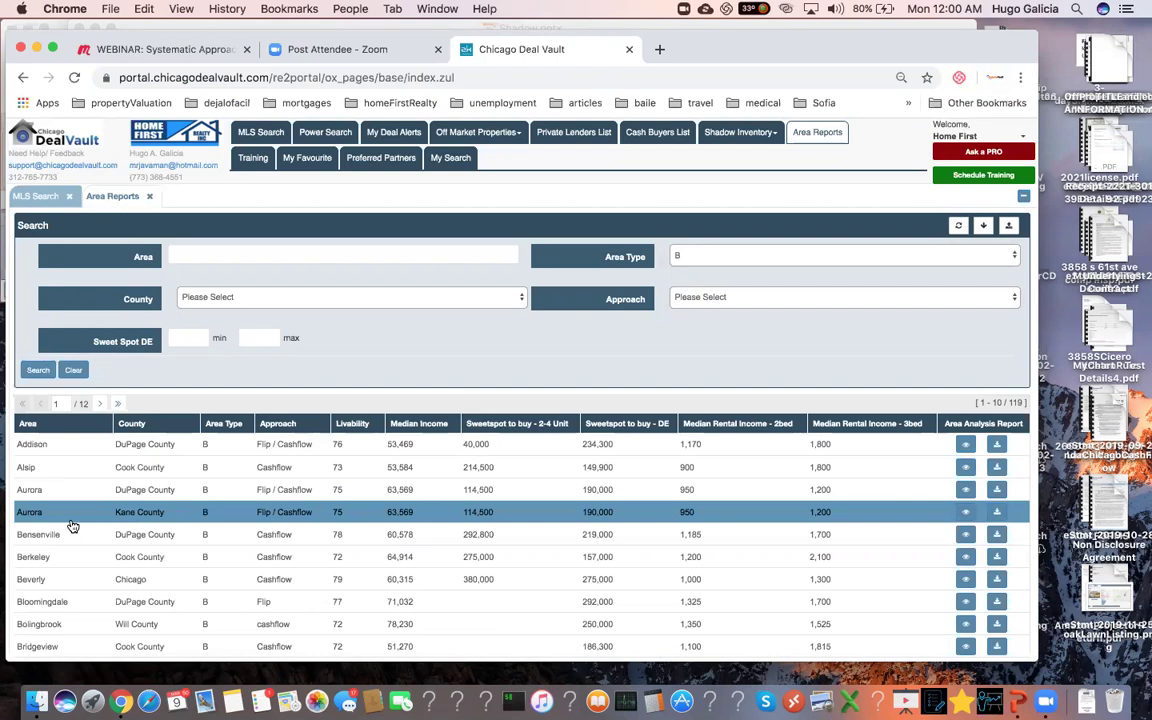
click(98, 601)
key(Up)
key(Up)
key(Up)
key(Up)
key(Up)
key(Up)
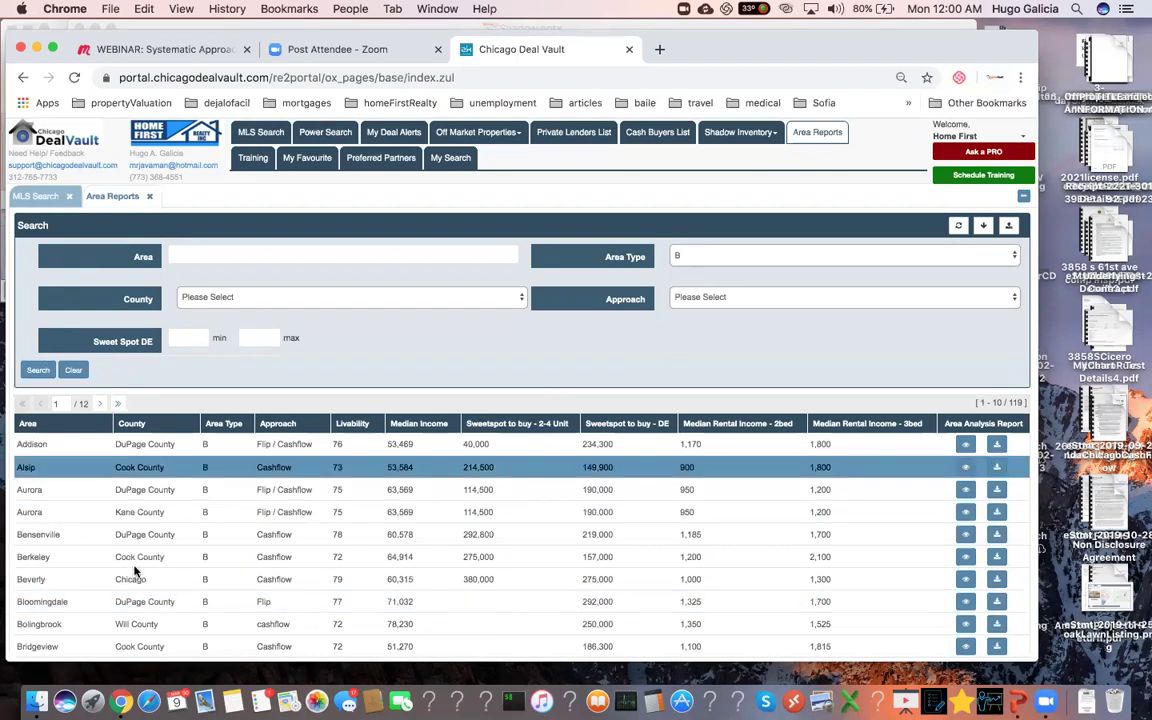
Step: Find Bolingbrook, Will County, among the type B areas and open its area analysis report for viewing
key(Down)
key(Down)
key(Down)
key(Down)
key(Down)
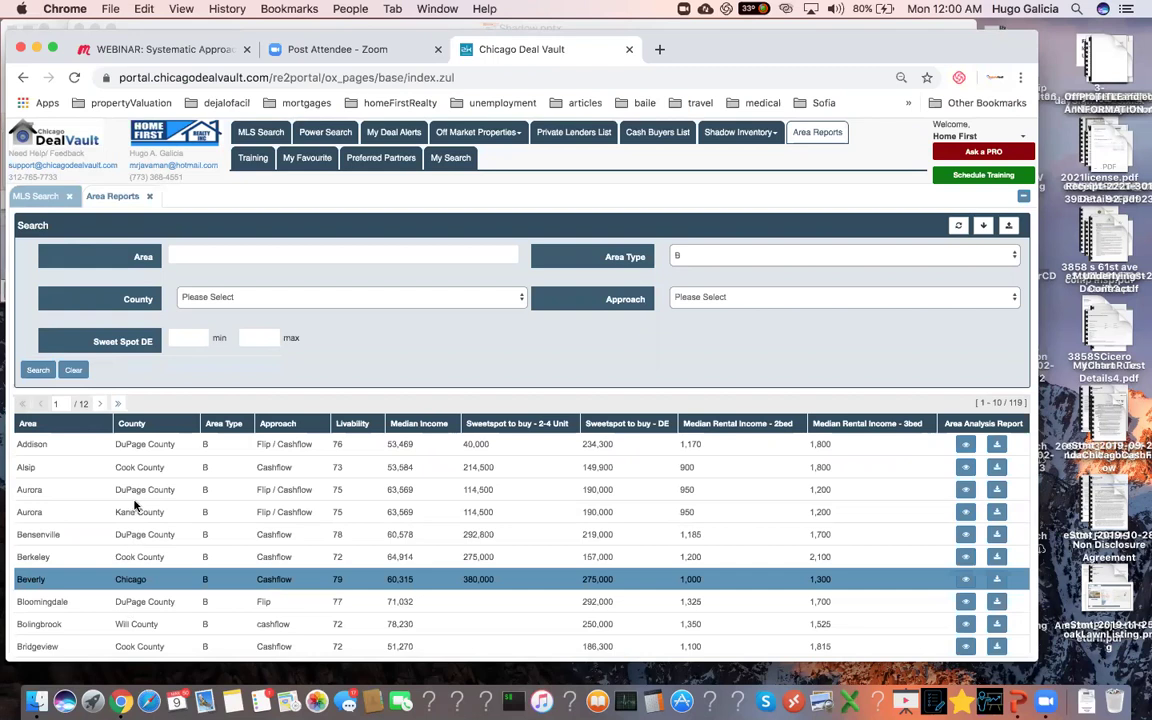
key(Up)
key(Up)
key(Down)
key(Down)
key(Down)
key(Down)
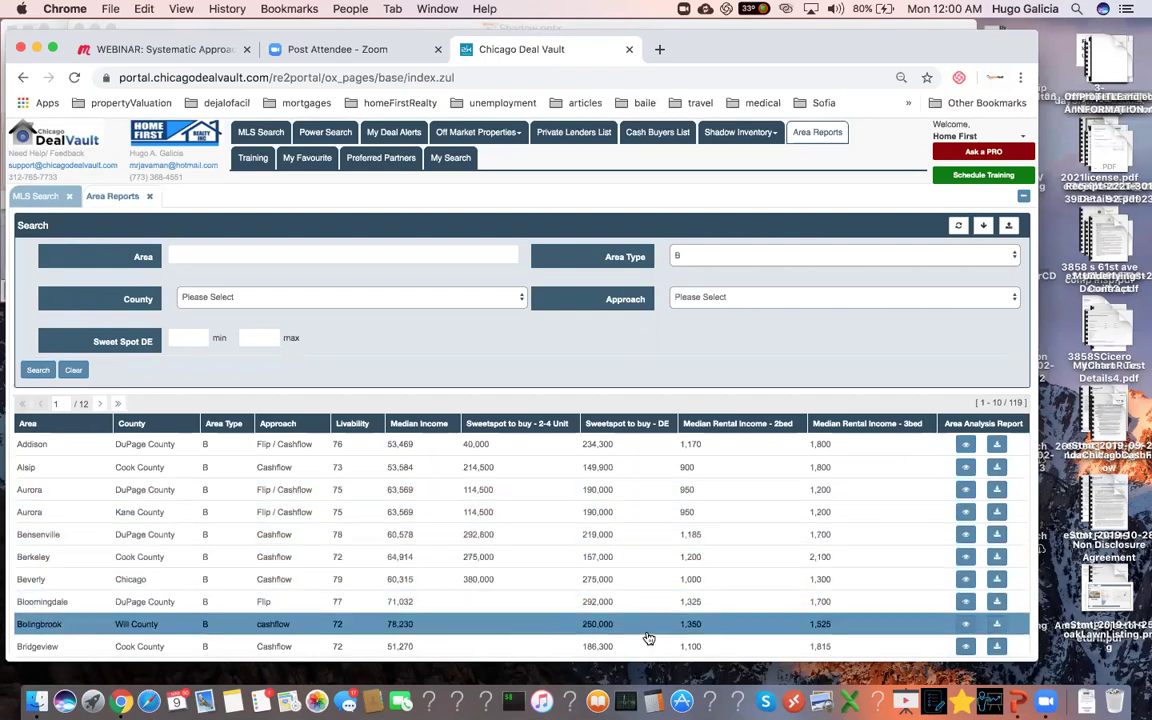
click(964, 623)
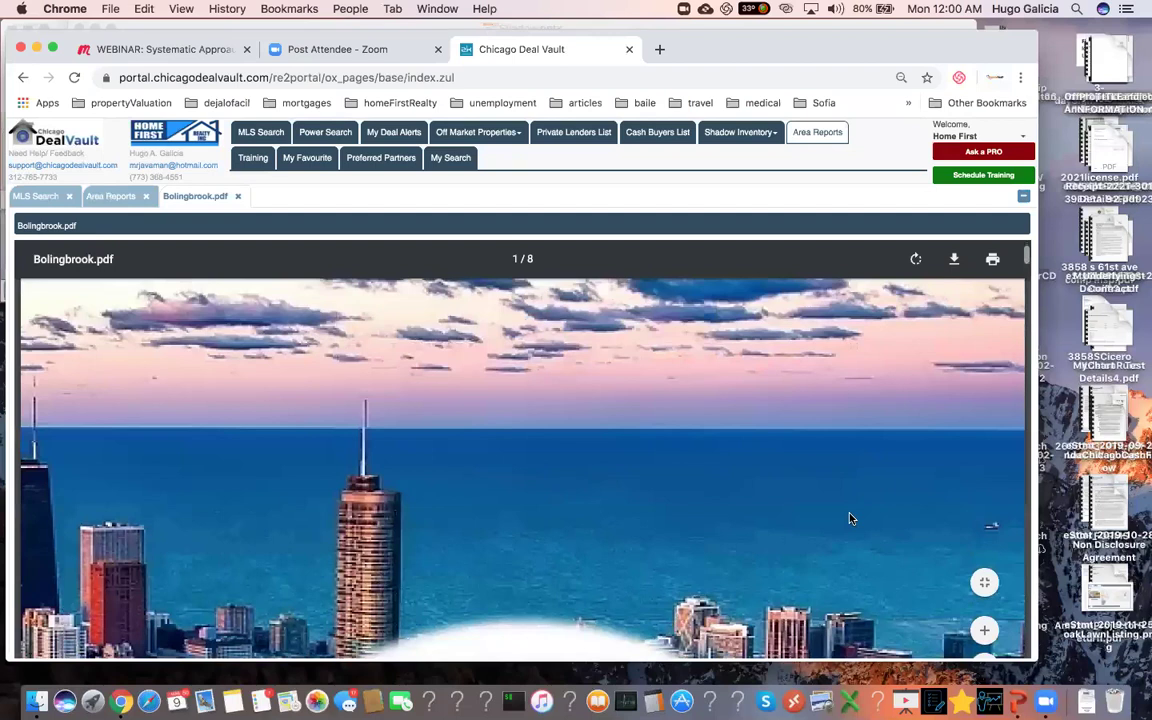
Step: Examine the Bolingbrook report's cover, area map, observed factors and livability grades
scroll(850, 518, down, 5)
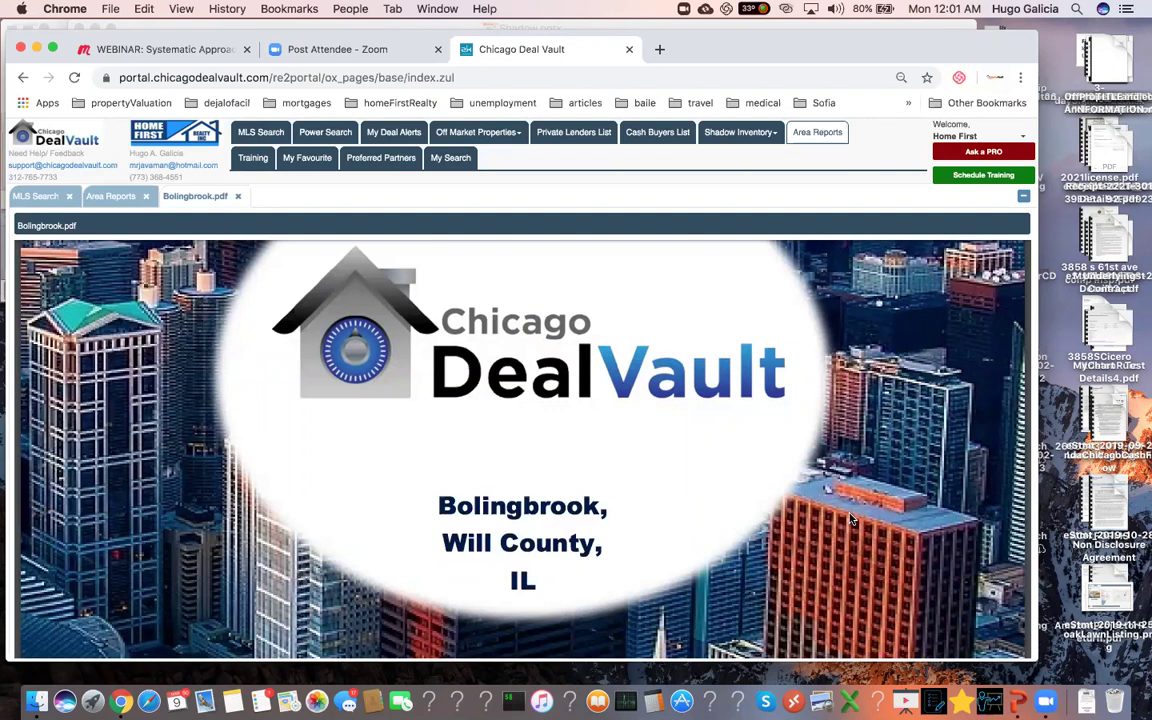
scroll(851, 518, down, 2)
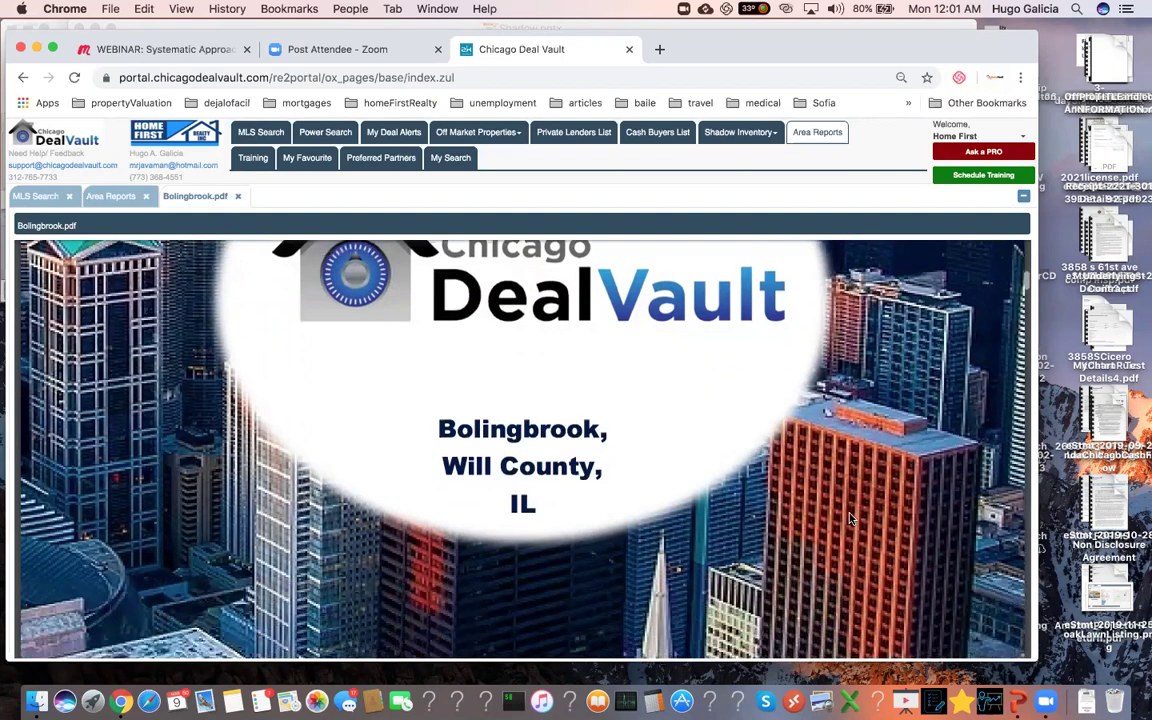
scroll(851, 518, down, 1)
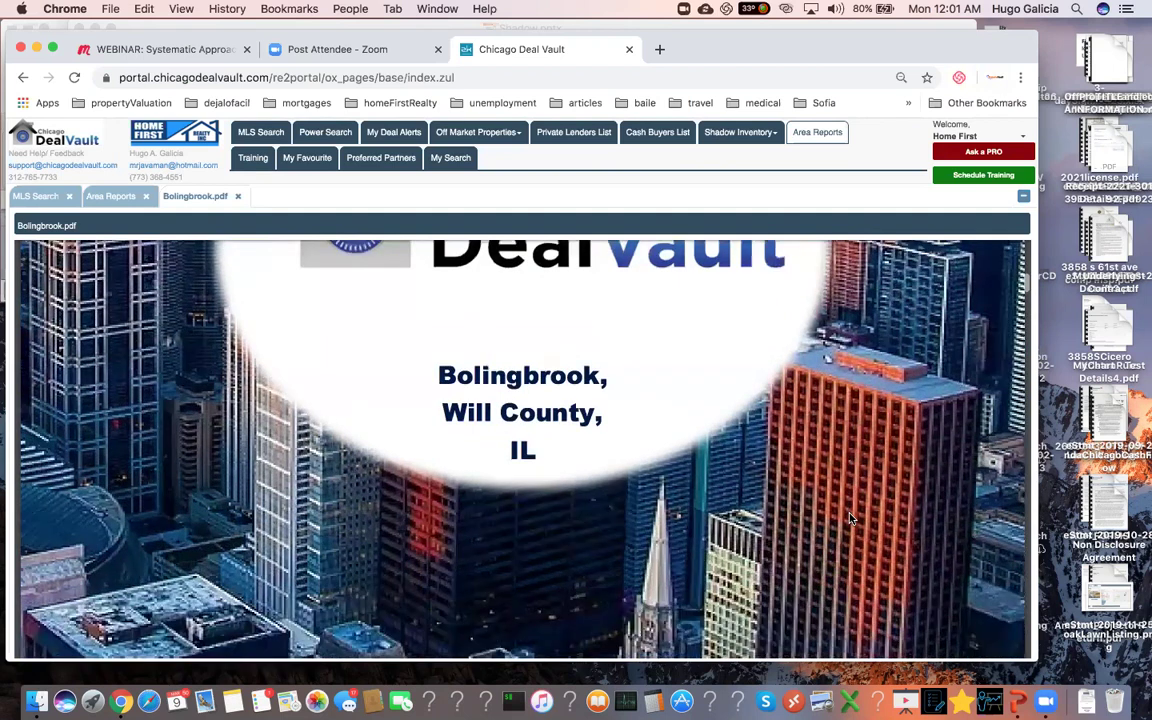
scroll(851, 518, down, 5)
scroll(851, 518, up, 5)
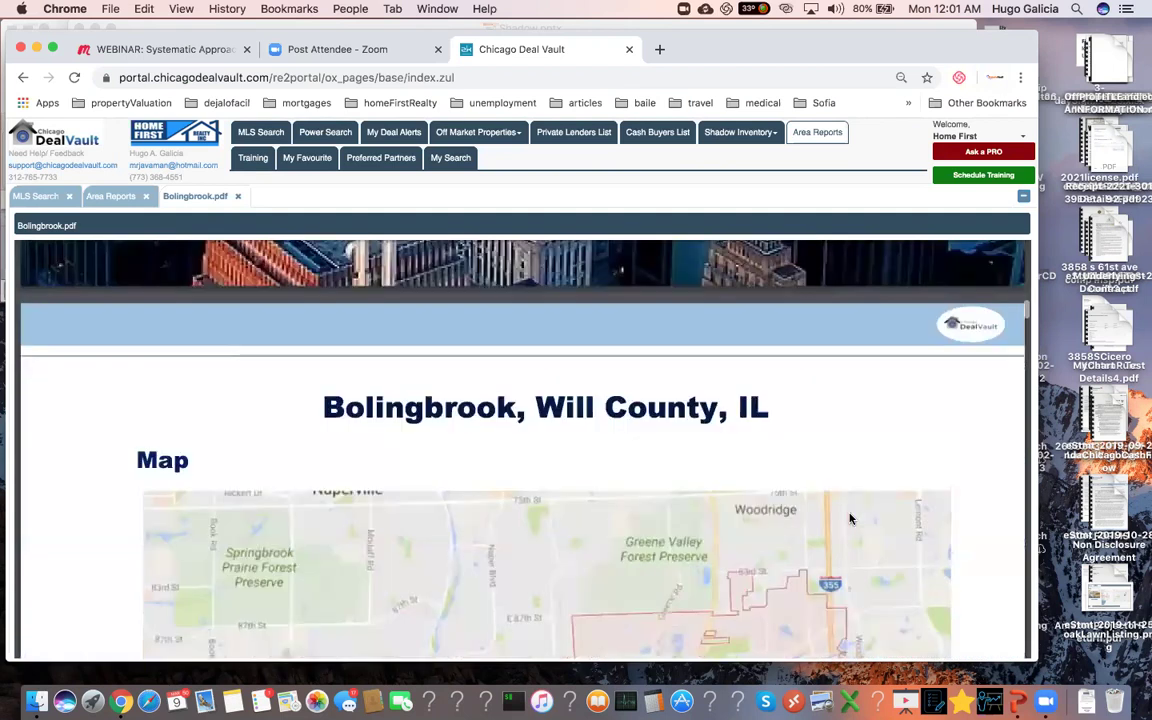
scroll(851, 518, down, 6)
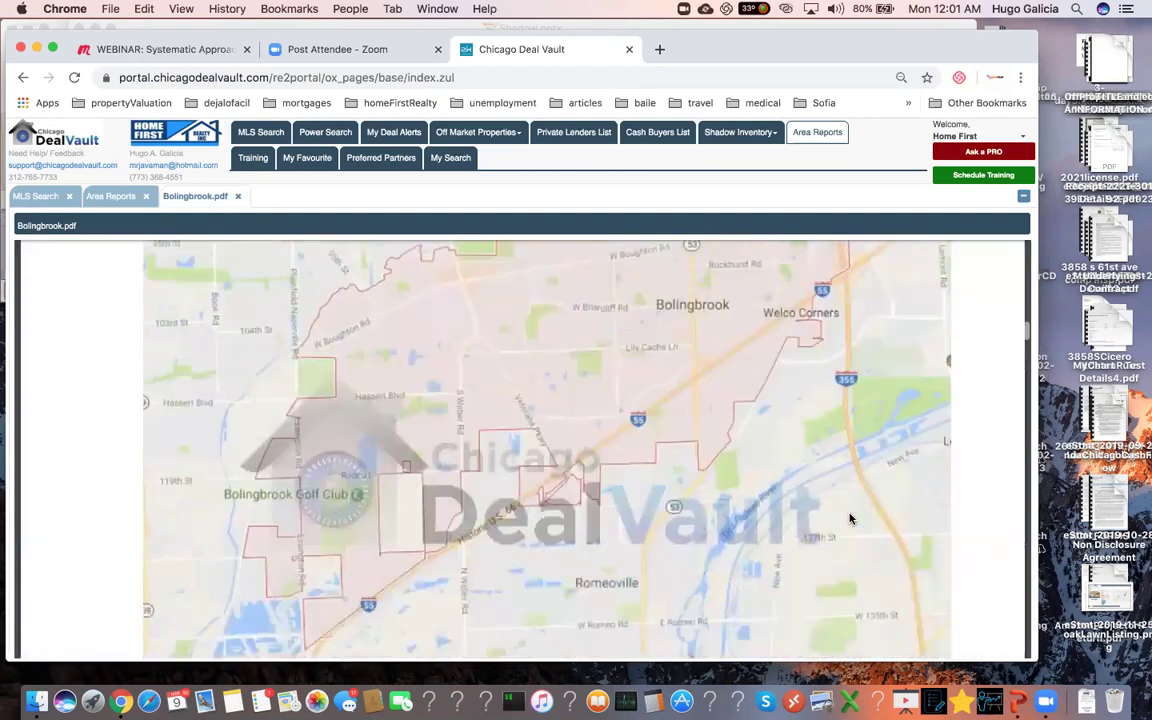
scroll(851, 518, down, 4)
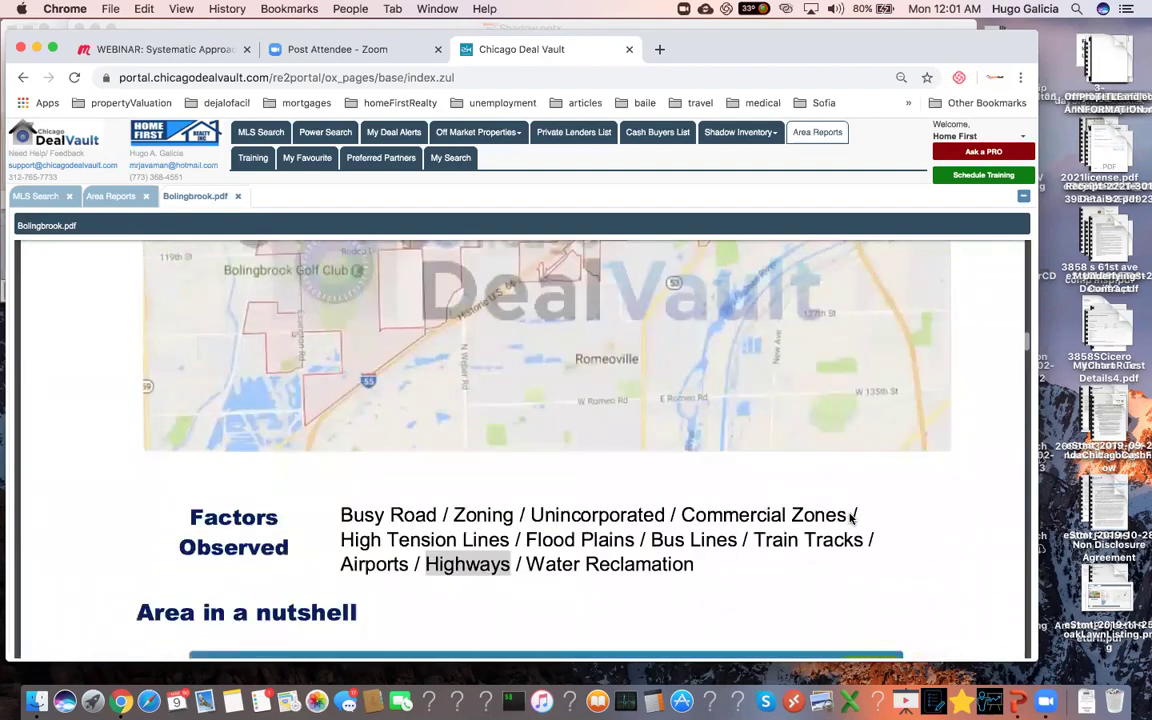
scroll(851, 518, down, 4)
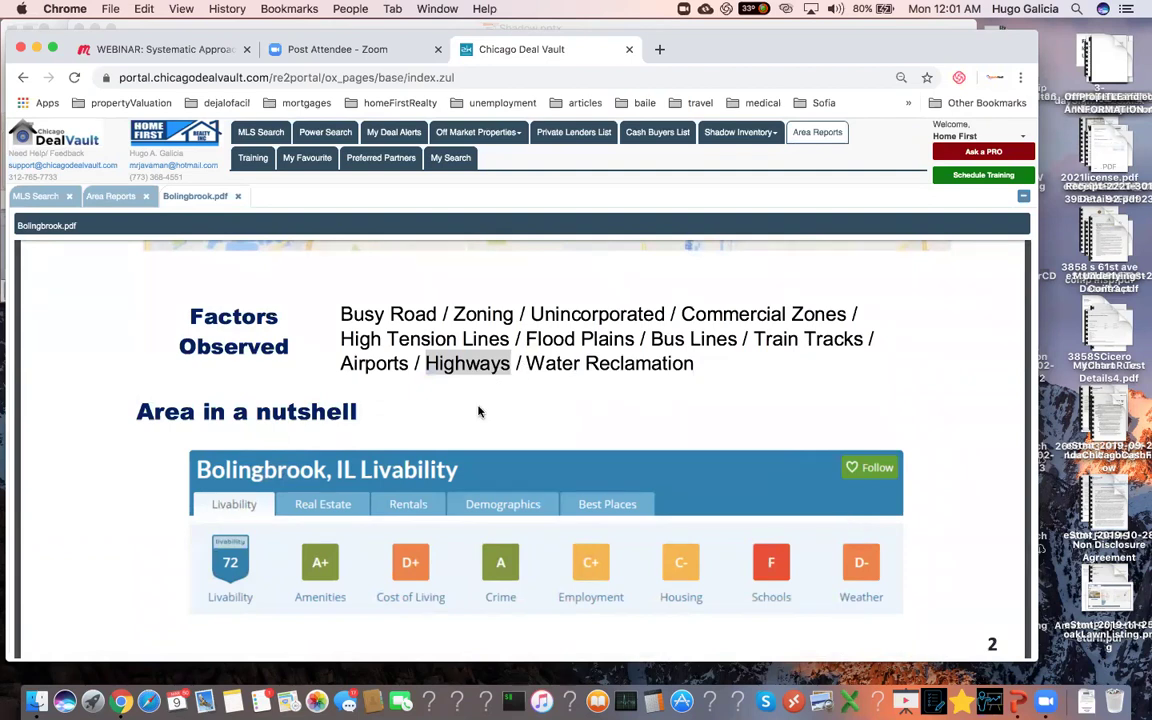
scroll(478, 411, down, 2)
scroll(478, 411, down, 1)
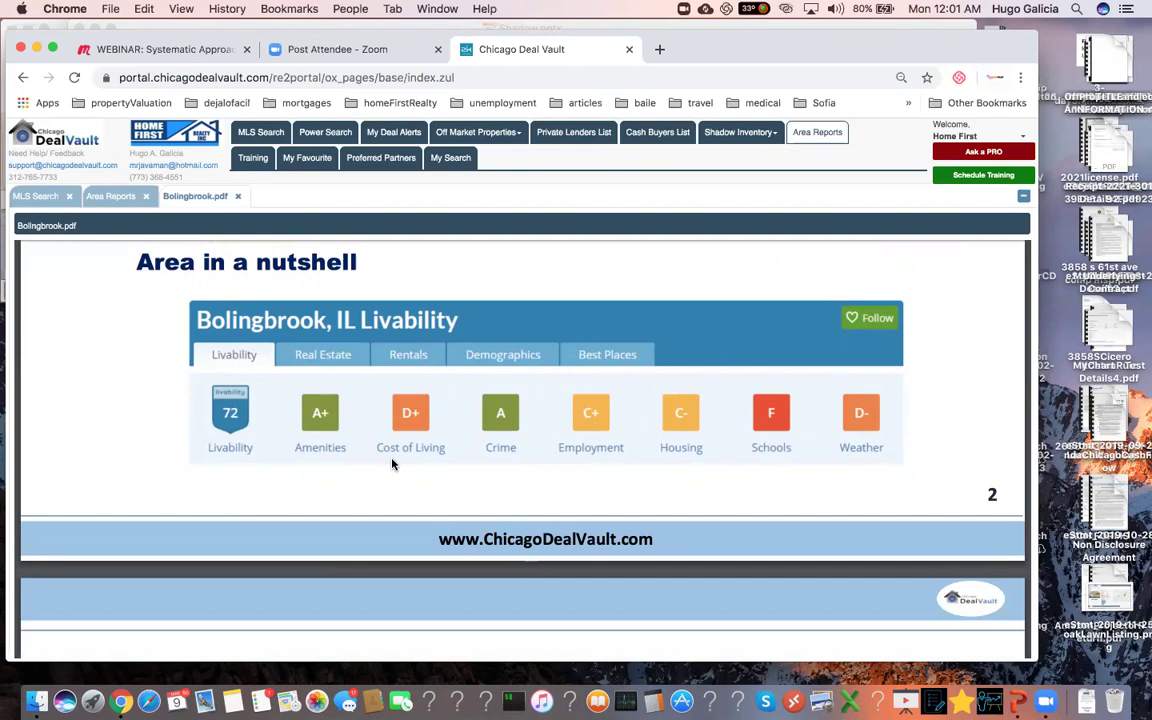
Step: Review the report's crime index chart, crime map, price map and household income section
scroll(392, 463, down, 5)
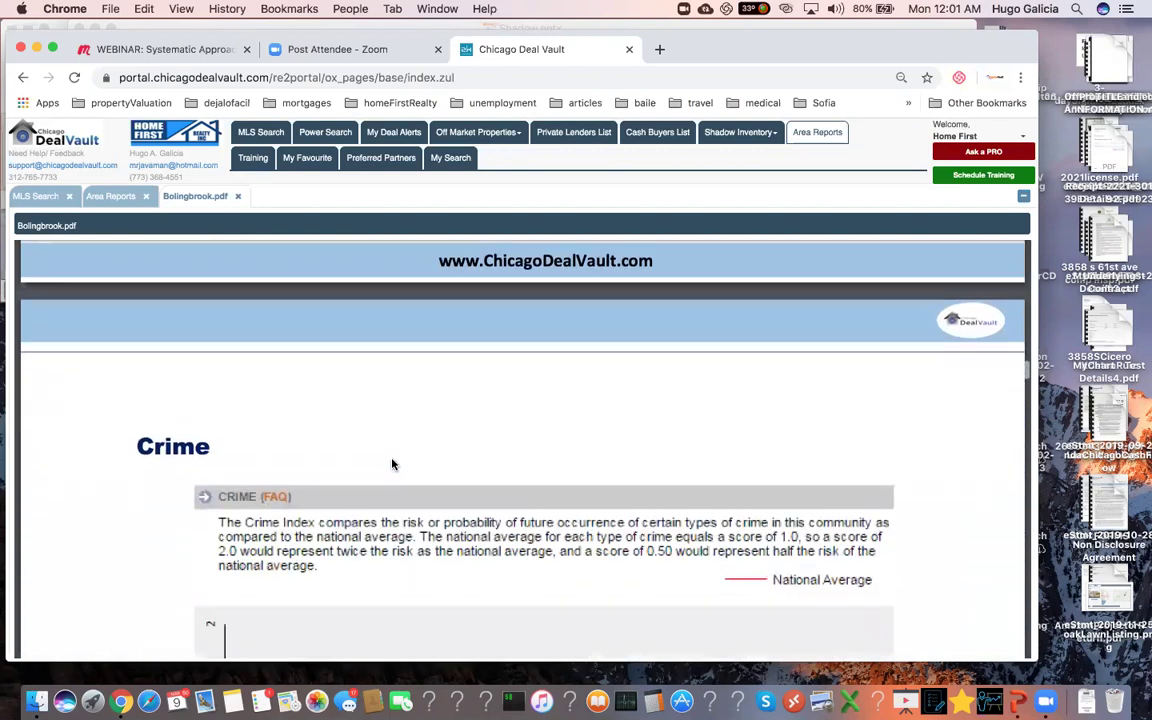
scroll(392, 463, down, 7)
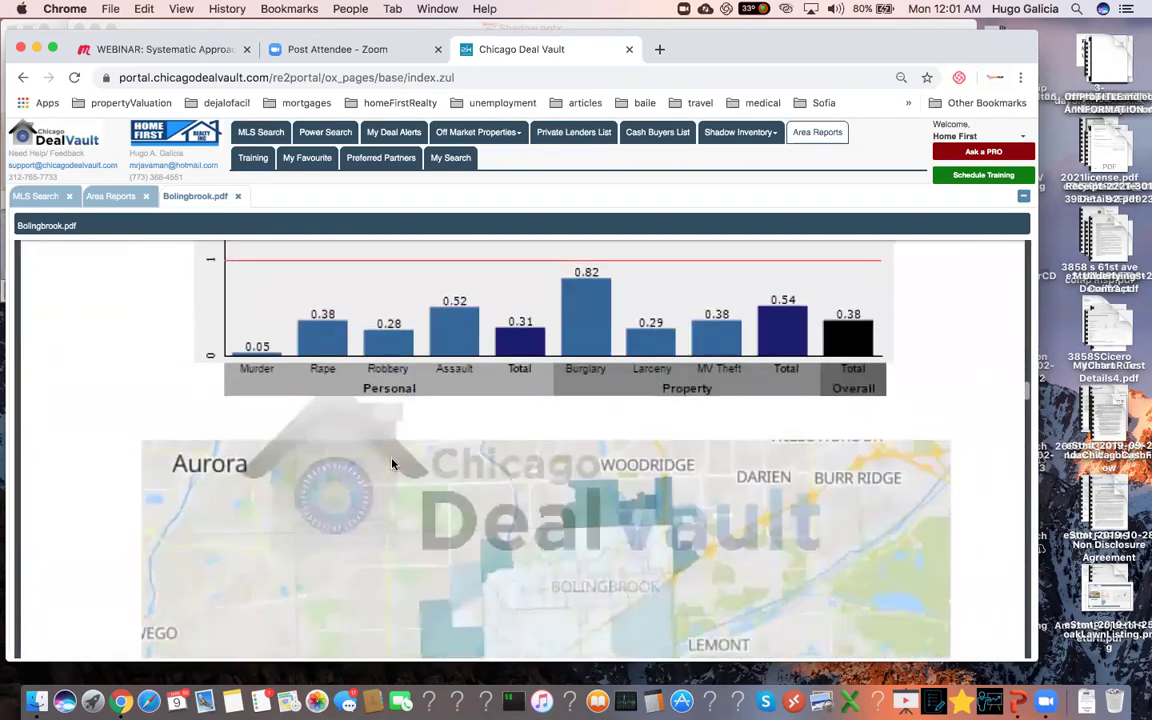
scroll(392, 463, down, 6)
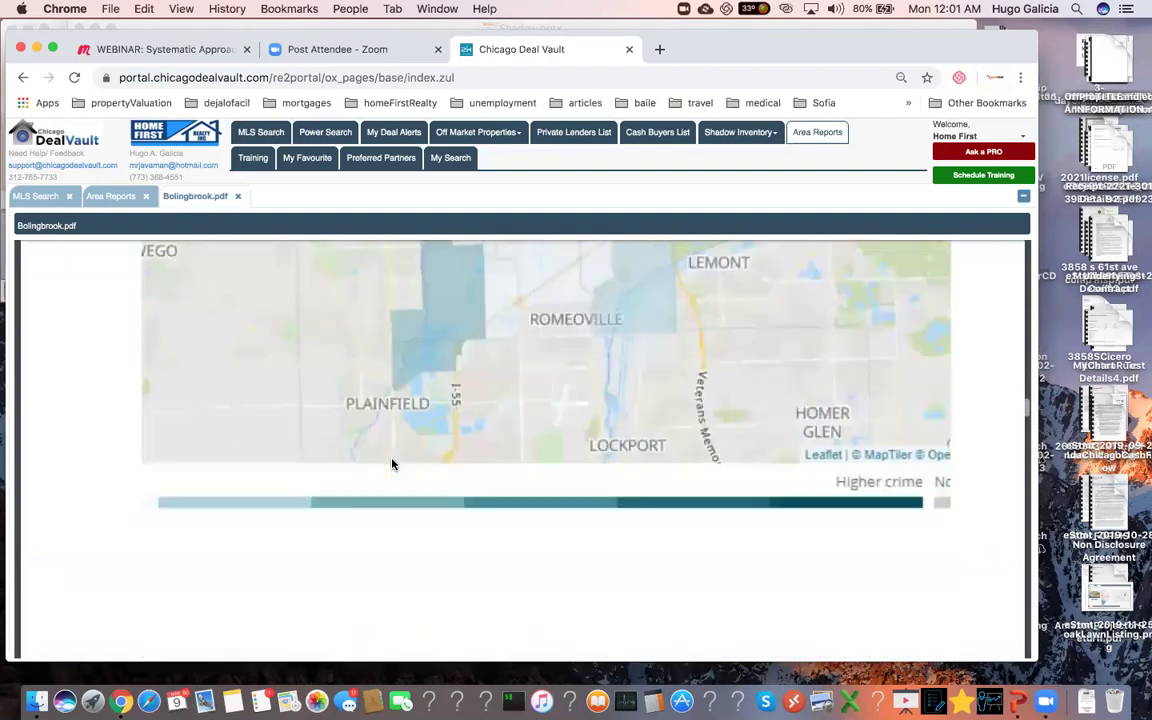
scroll(392, 463, down, 14)
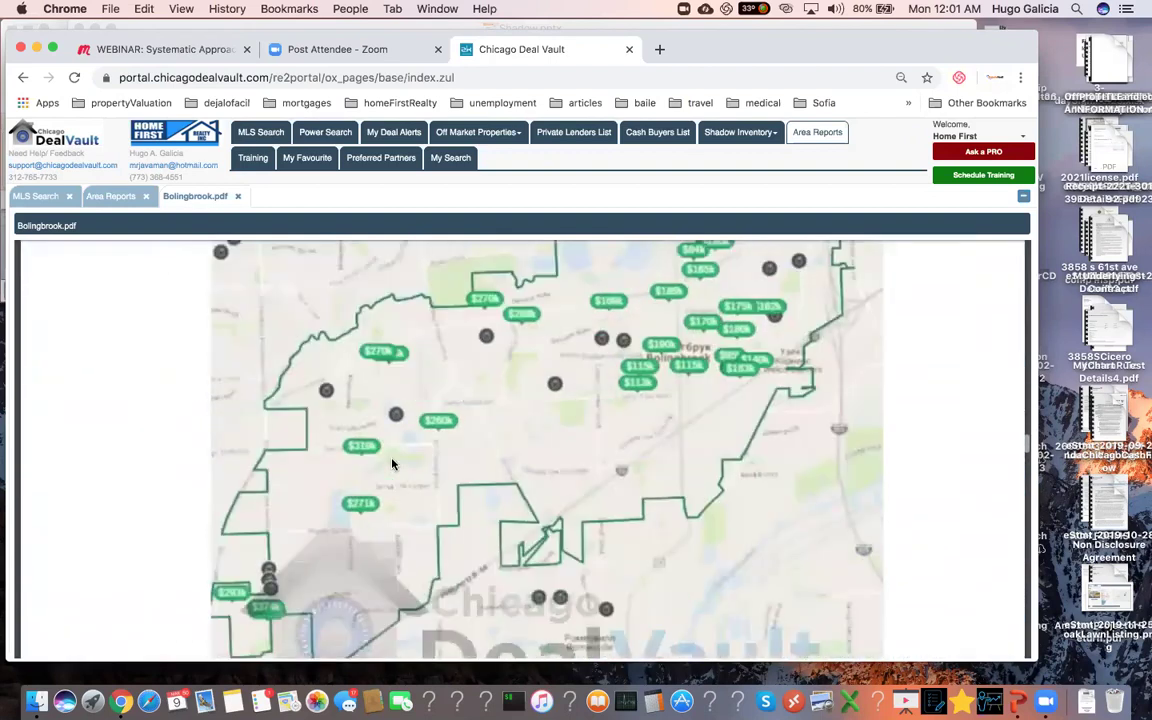
scroll(392, 463, down, 6)
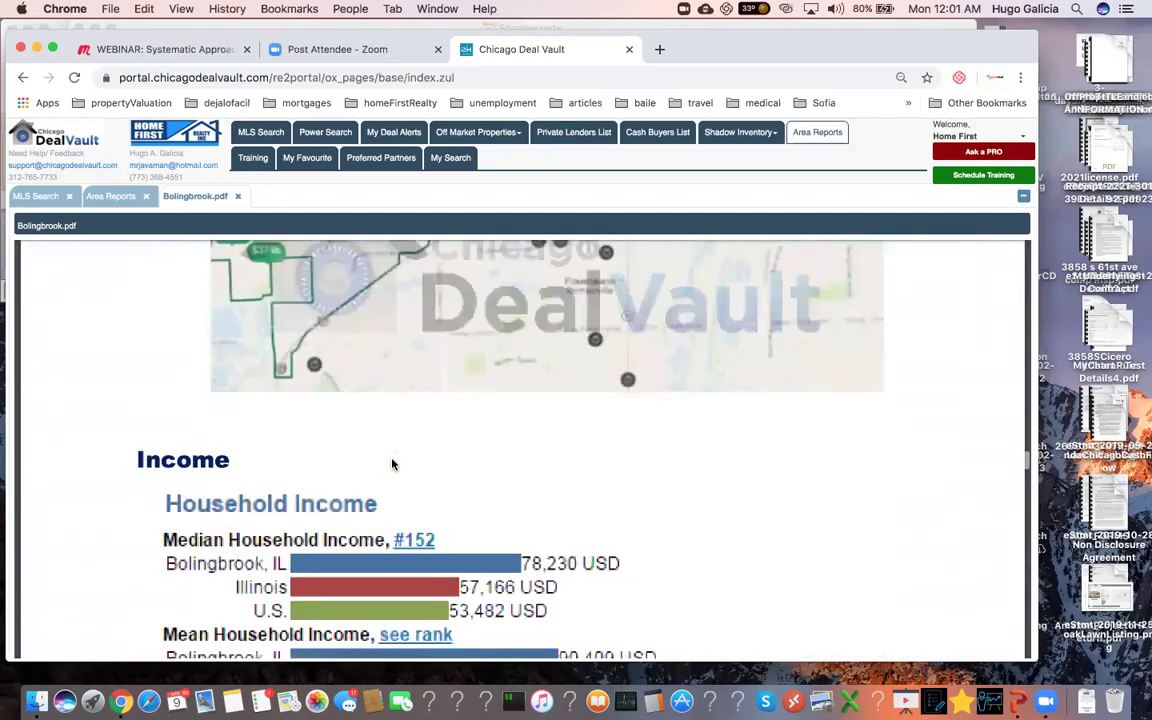
scroll(392, 463, down, 12)
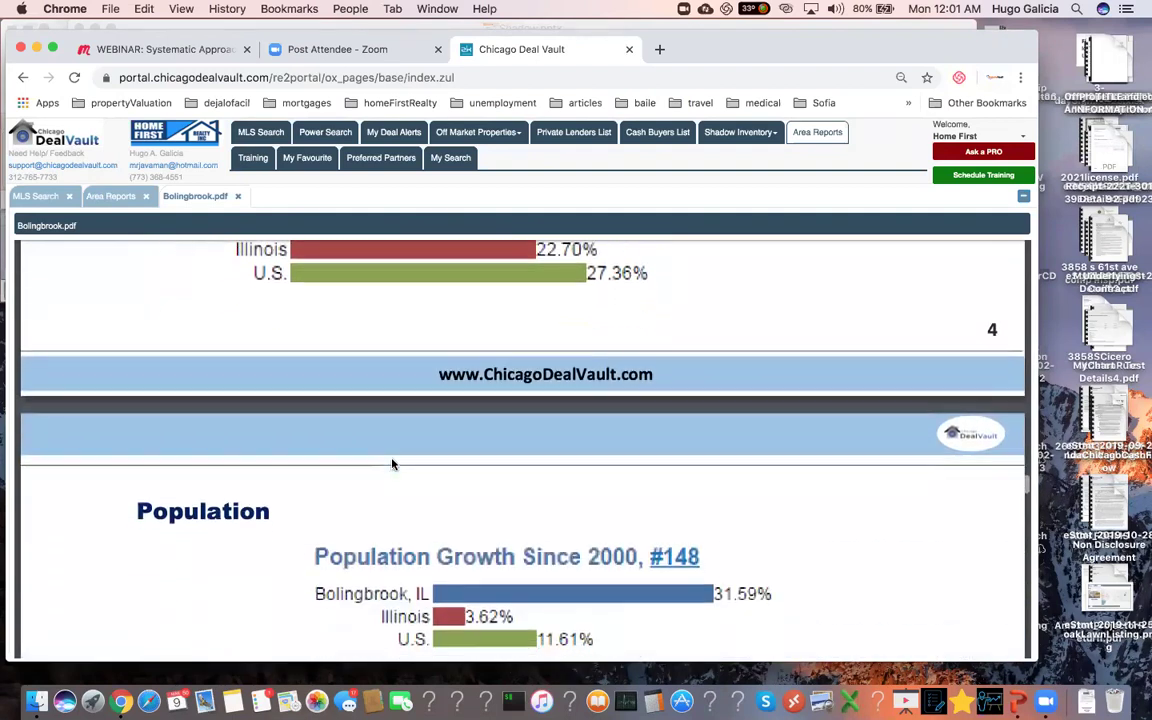
Step: Review the report's population growth, population by race and industry employment tables
scroll(392, 463, down, 4)
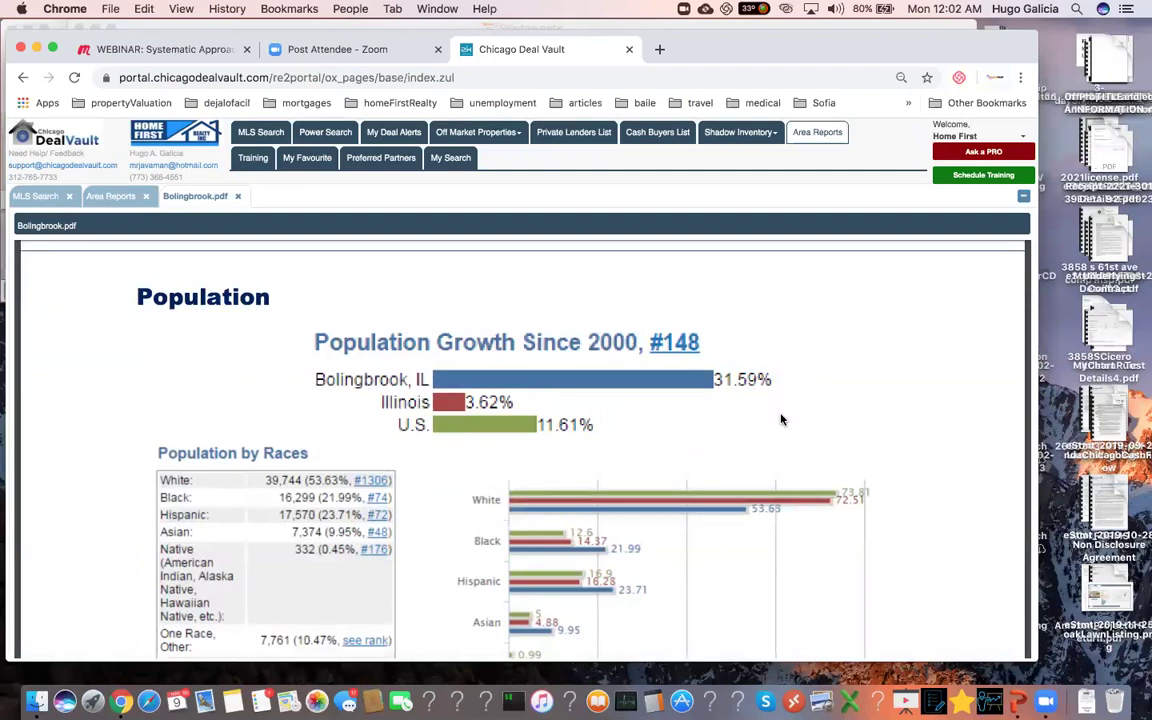
scroll(782, 420, down, 5)
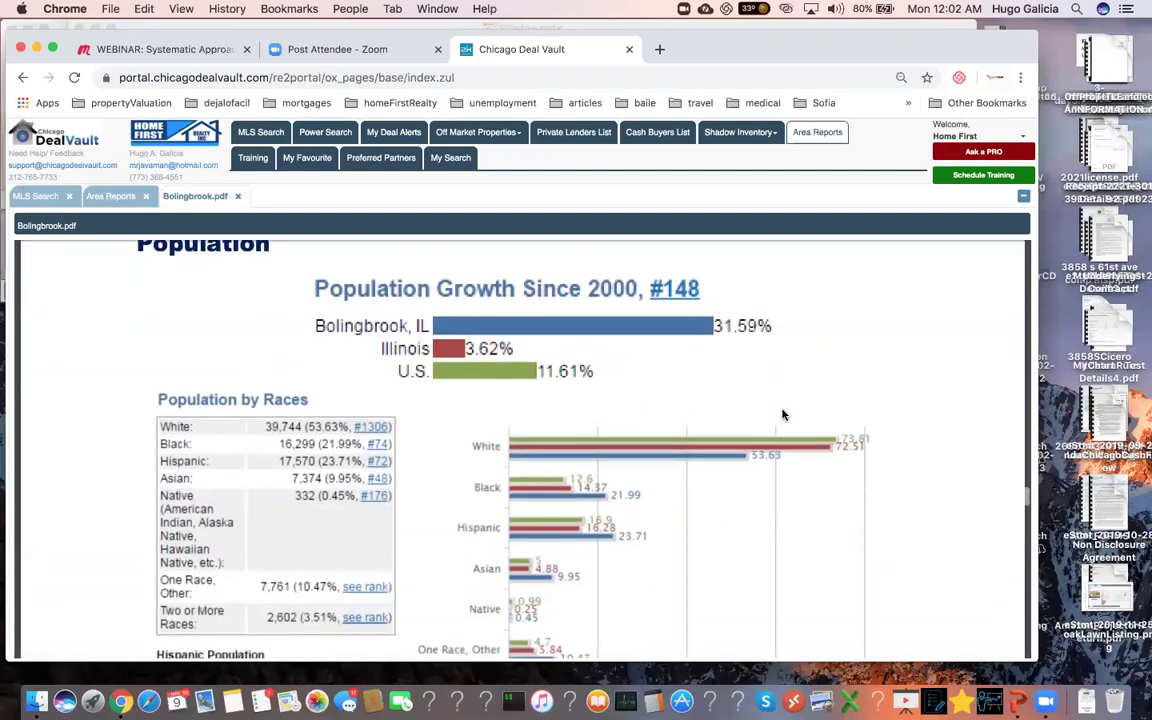
scroll(783, 414, down, 6)
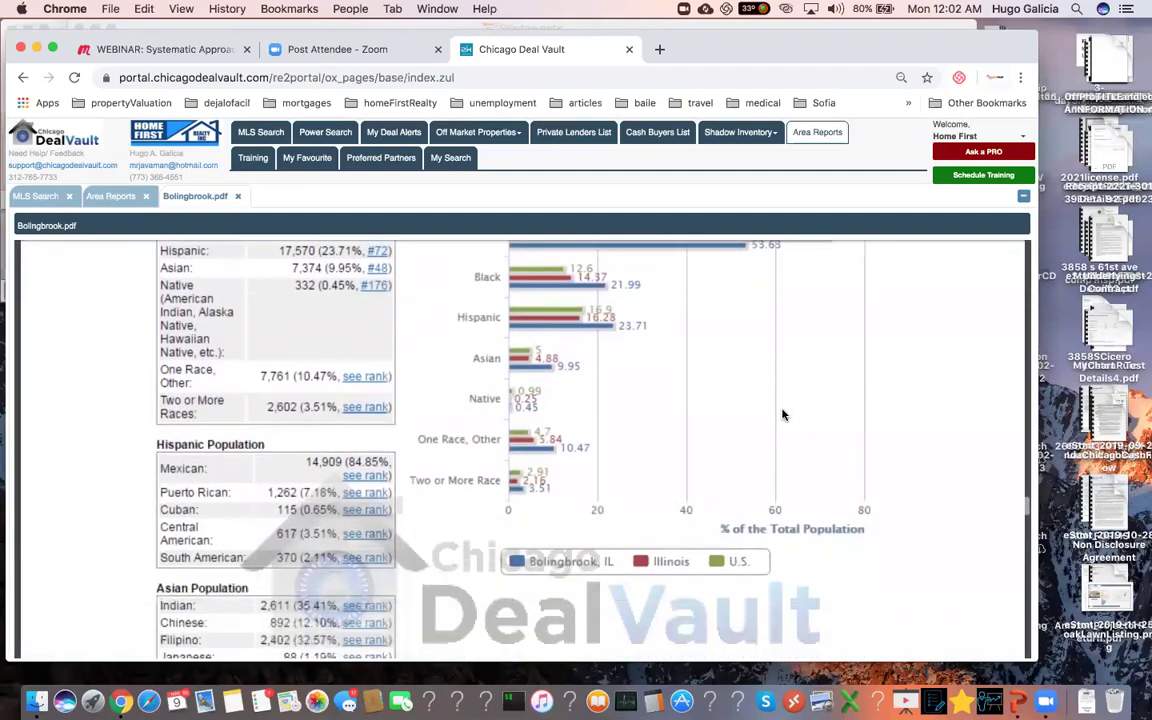
scroll(783, 414, down, 3)
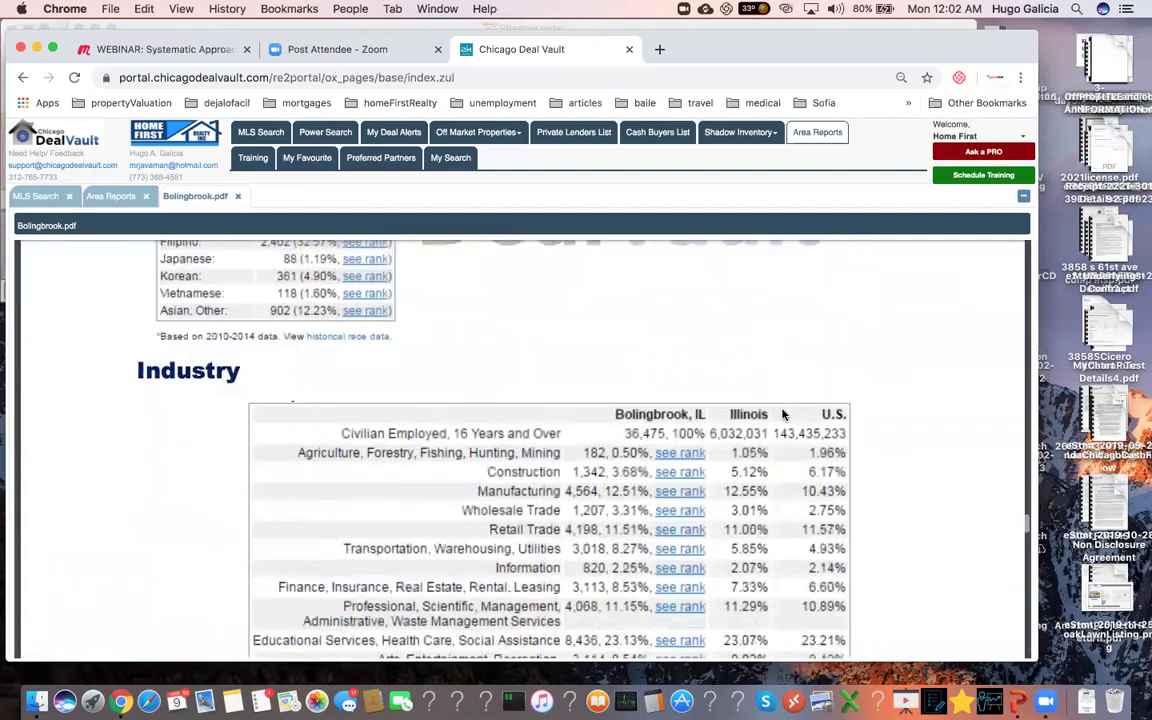
scroll(783, 414, down, 2)
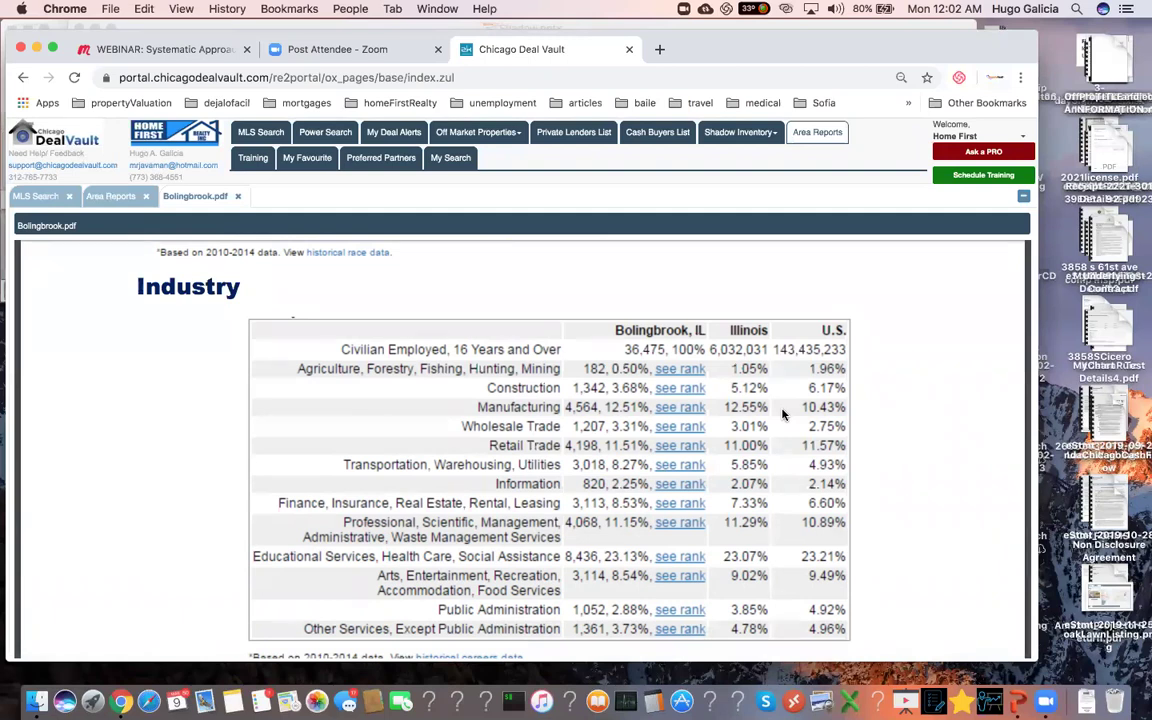
scroll(783, 414, down, 10)
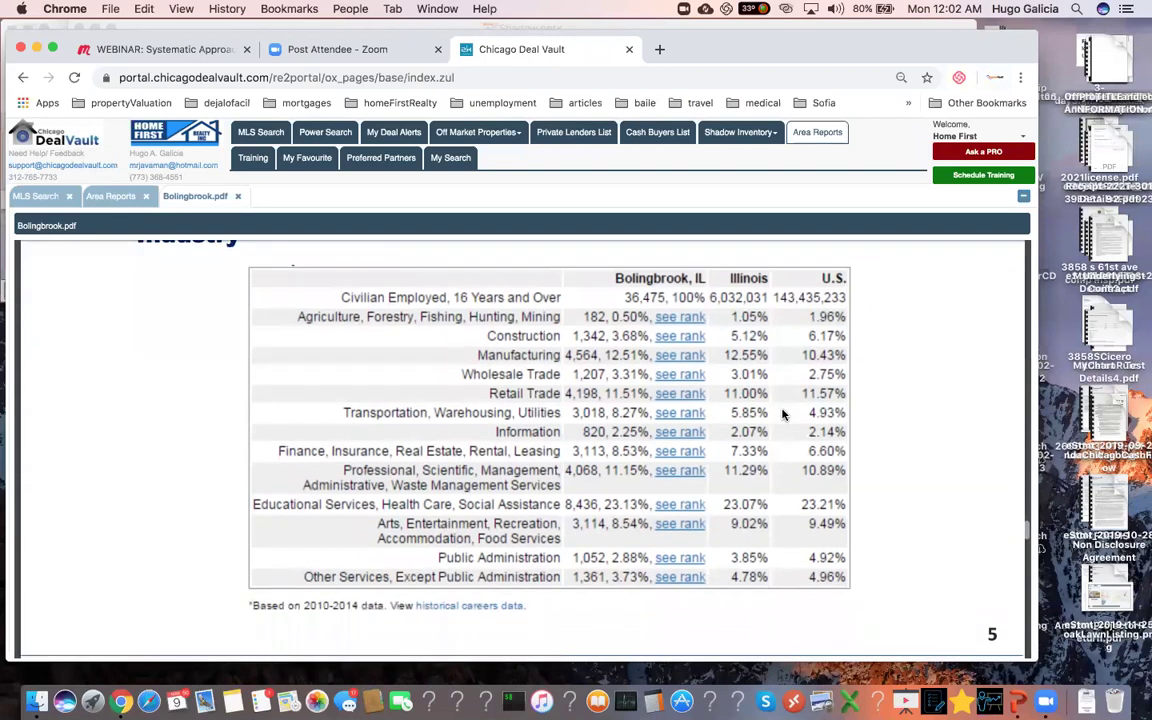
Step: Examine the Housing Occupancy table, comparing owner-occupied, renter-occupied and vacant units for Bolingbrook, Illinois and the U.S
scroll(783, 414, down, 8)
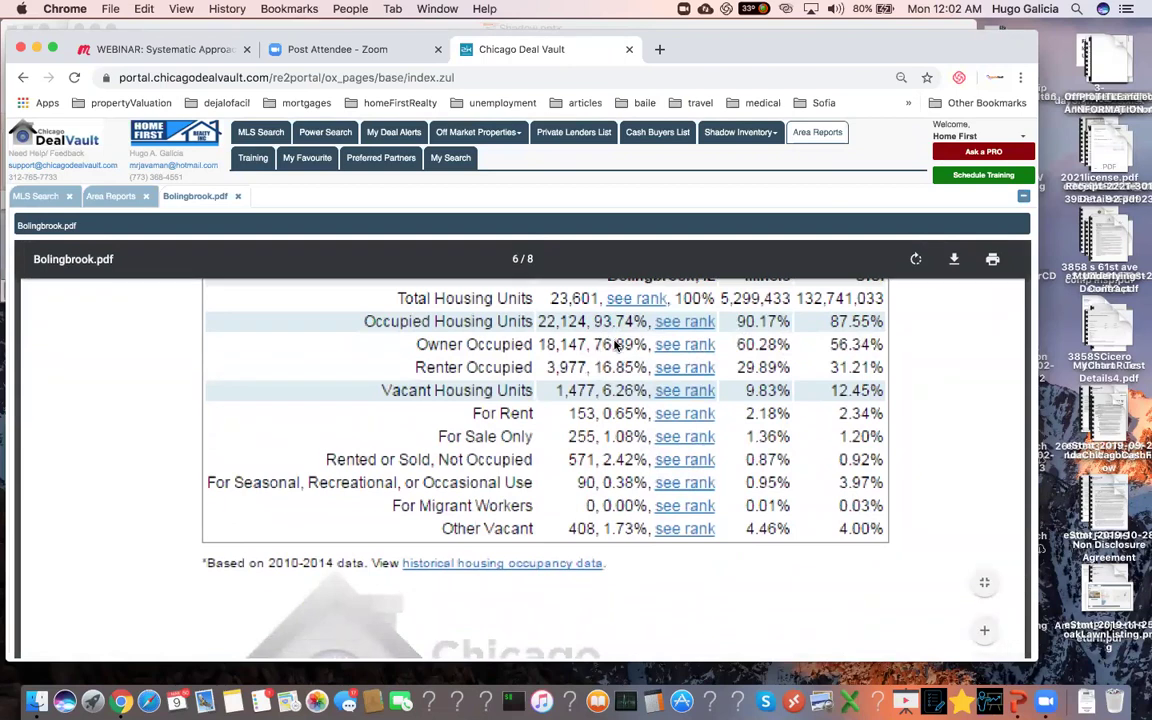
scroll(556, 312, up, 1)
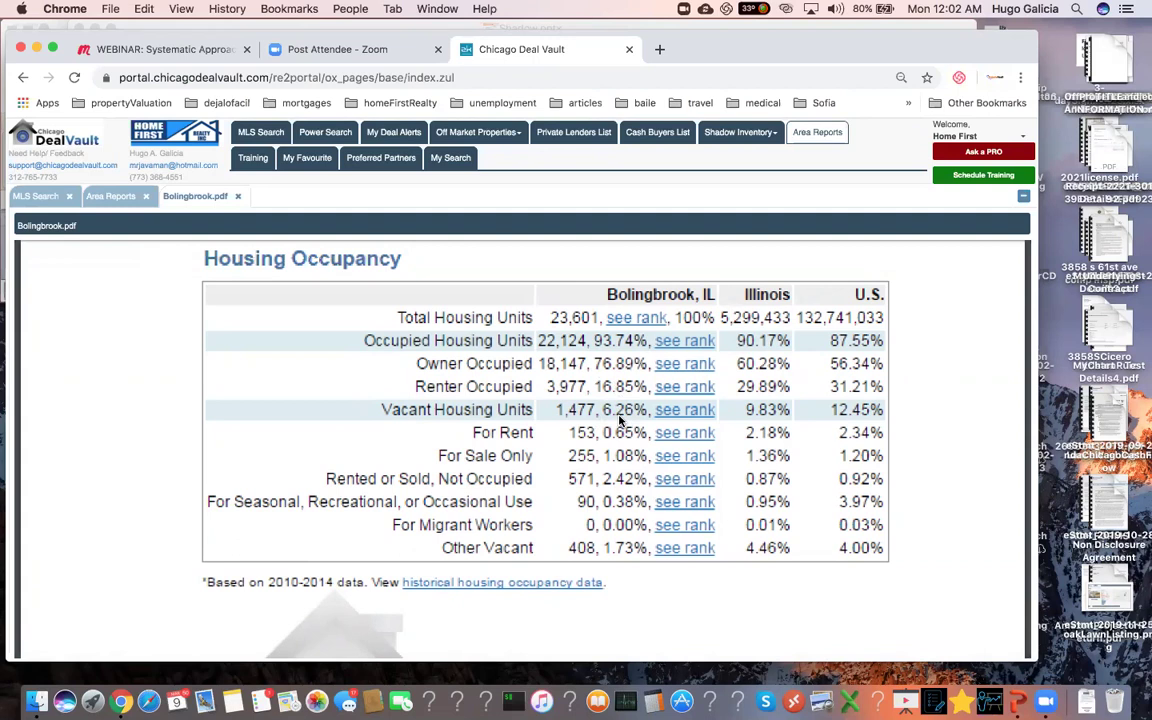
scroll(620, 420, down, 1)
scroll(620, 420, down, 10)
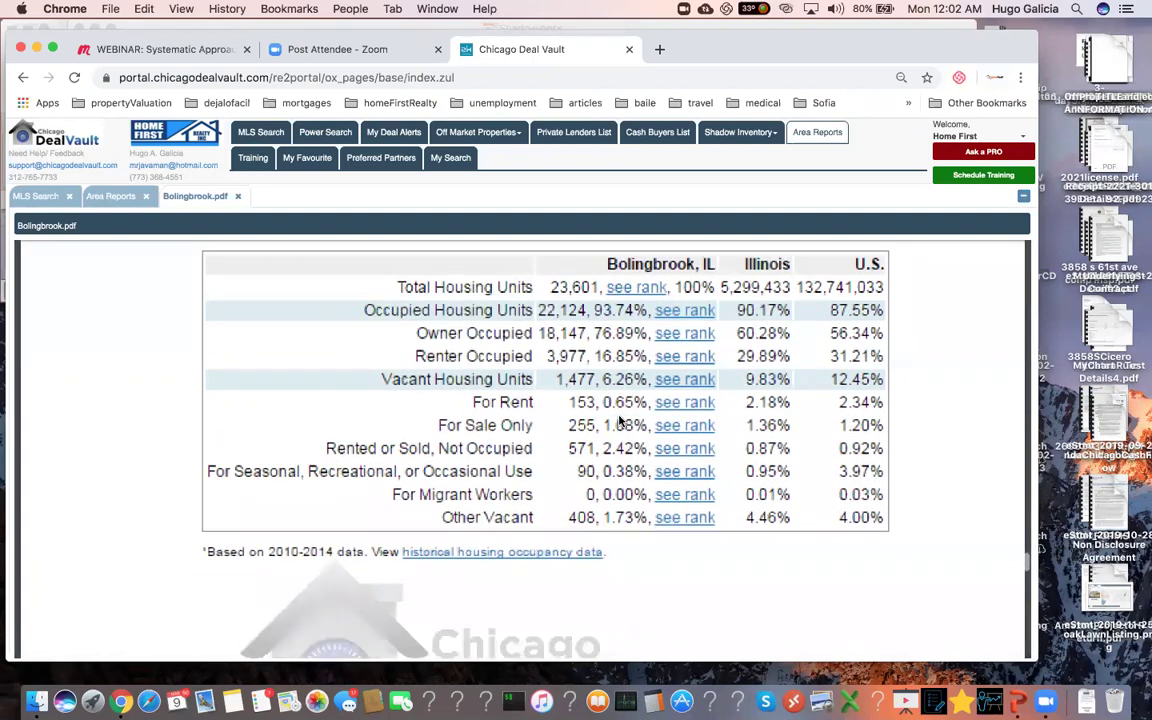
Step: Examine the 12-month sales market analysis for attached and detached homes, including active listings, prices, average market time and sweet spots
scroll(619, 421, down, 15)
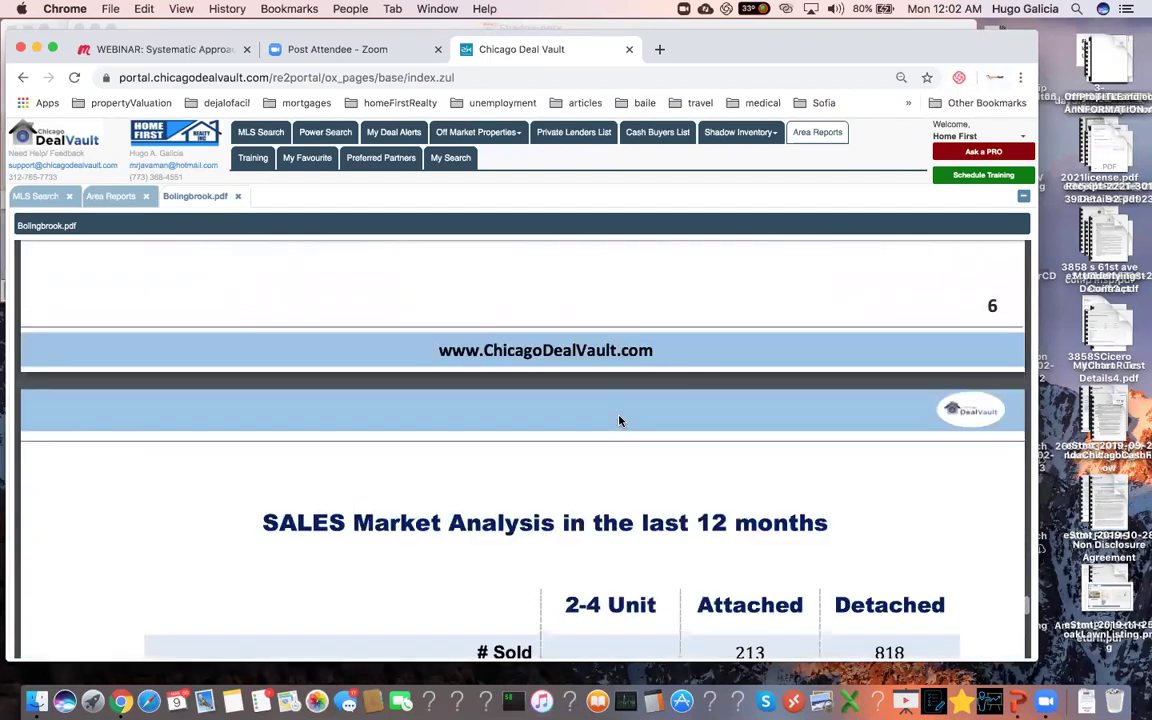
scroll(619, 421, up, 5)
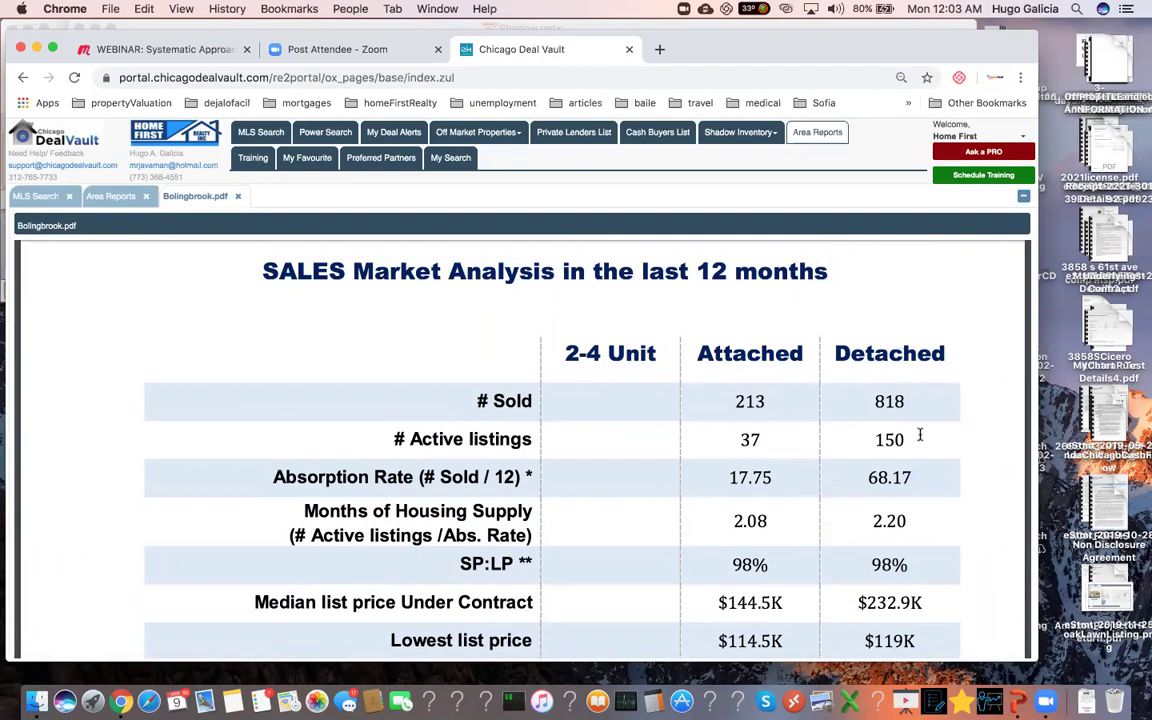
drag(850, 352, 870, 347)
click(870, 347)
scroll(870, 347, down, 2)
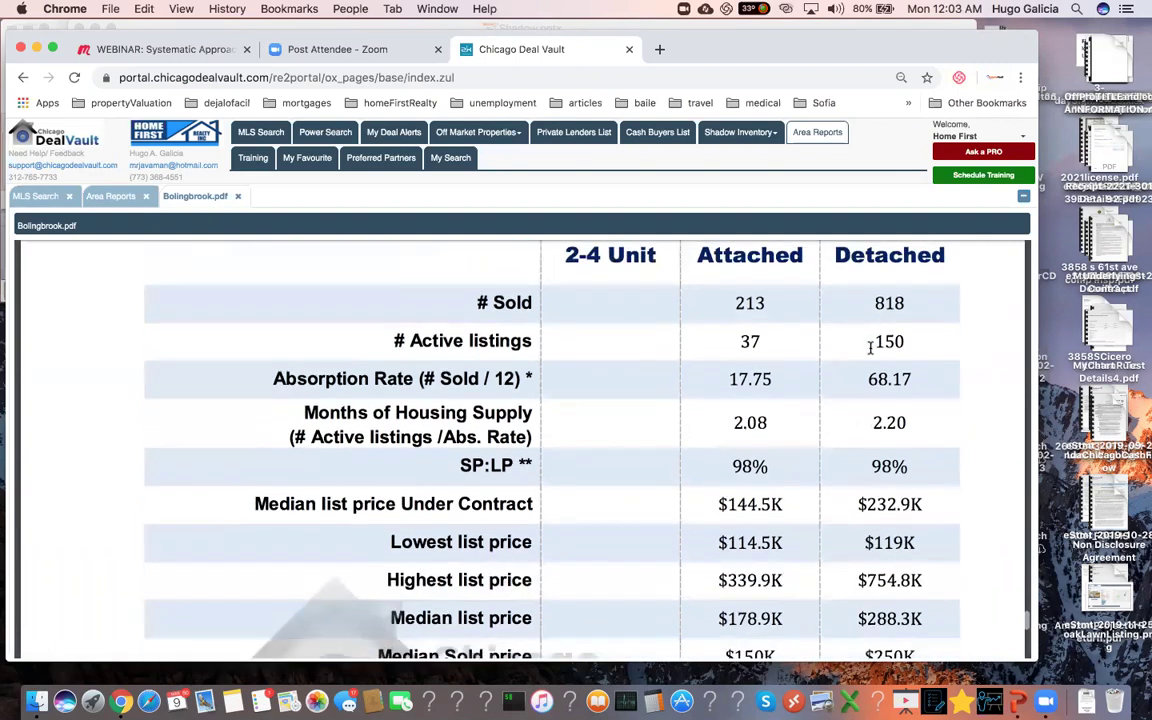
scroll(870, 347, down, 1)
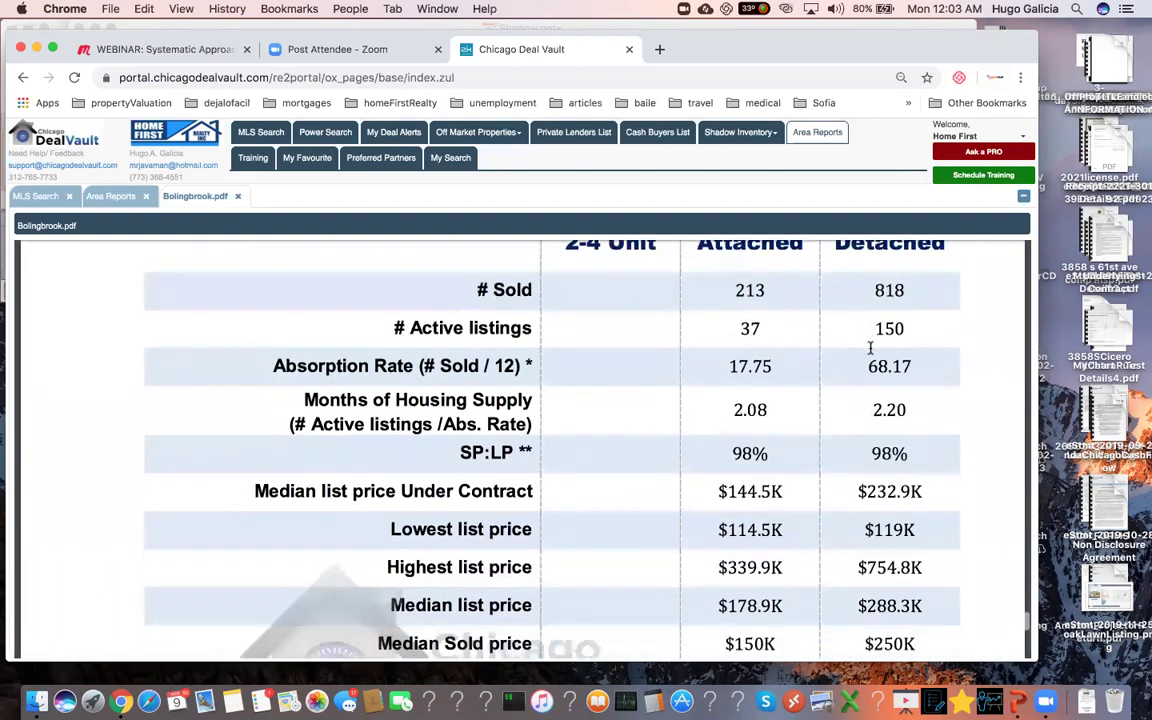
scroll(870, 347, down, 4)
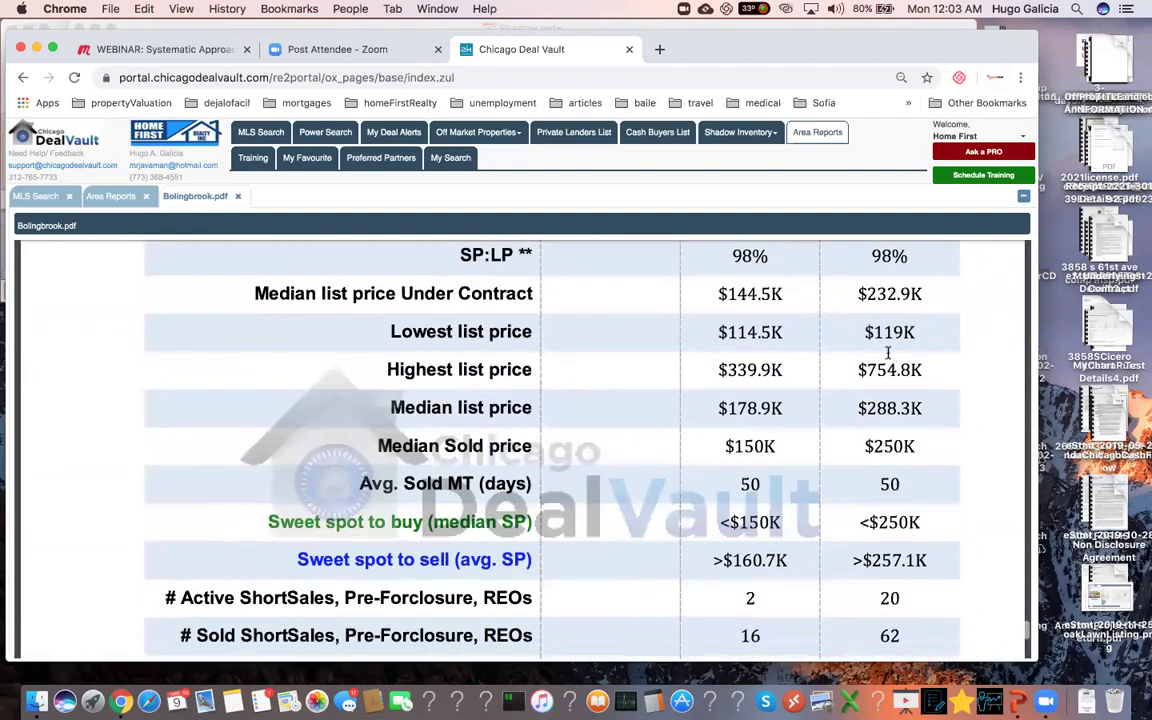
scroll(887, 352, down, 3)
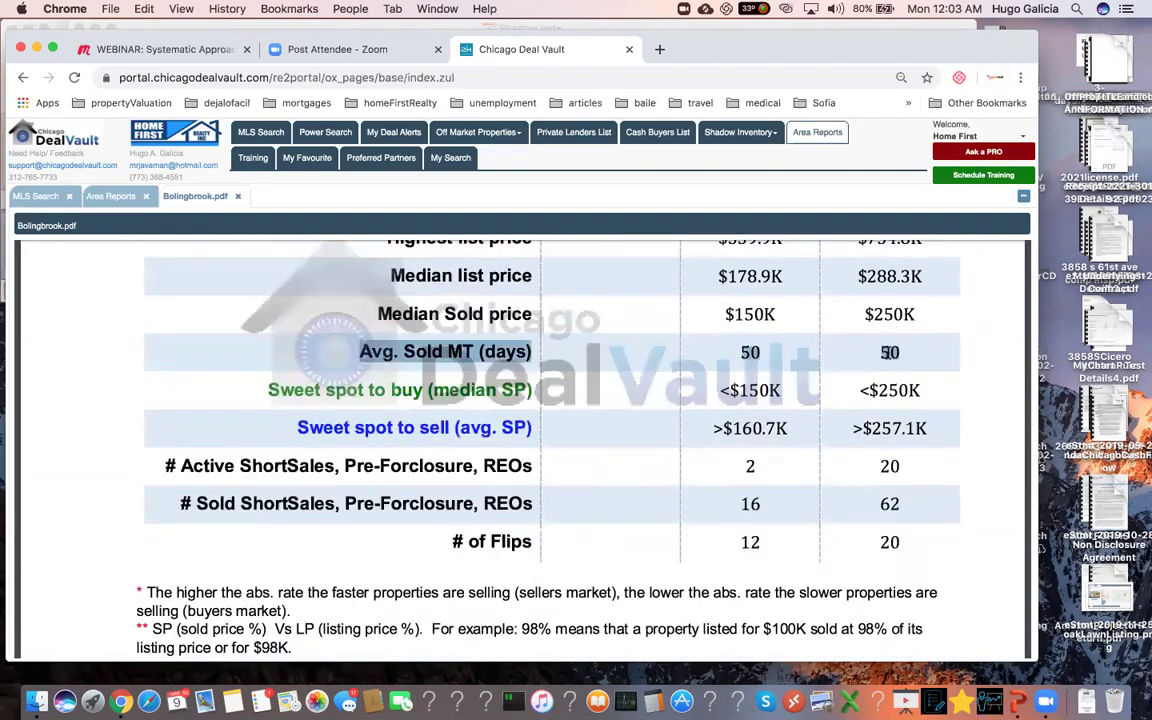
scroll(887, 352, up, 1)
scroll(888, 352, up, 3)
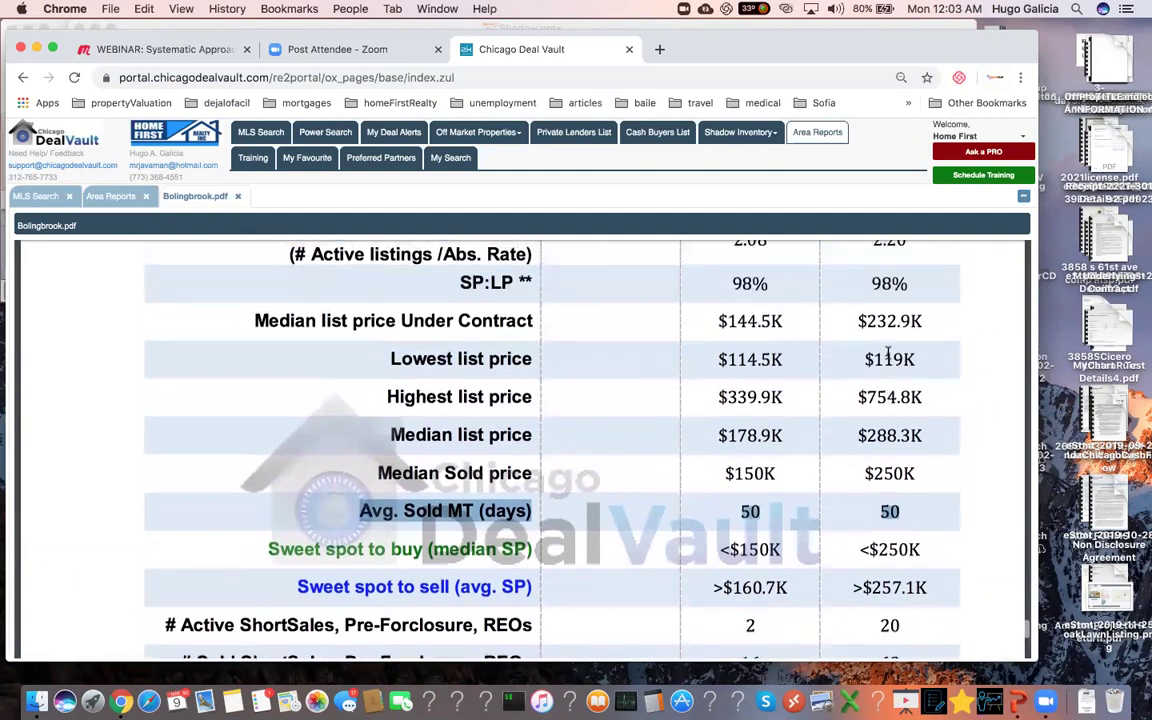
Step: Examine the absorption rate and months of housing supply for detached homes in the sales market analysis table
scroll(888, 356, up, 3)
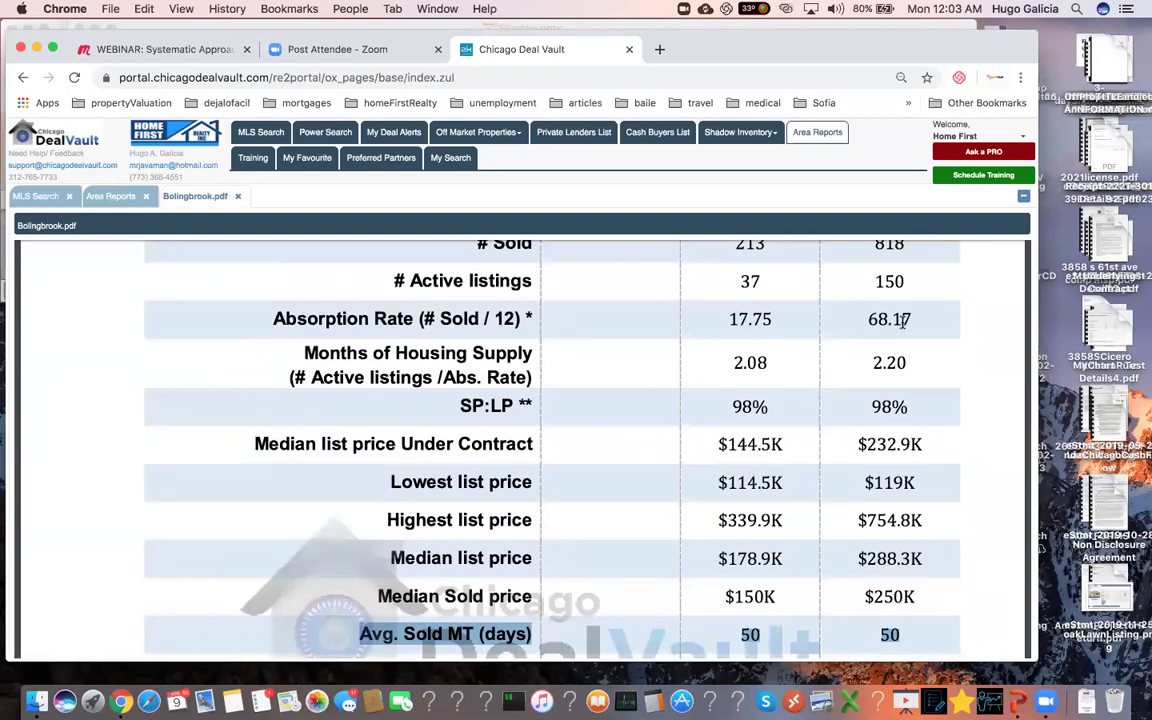
click(903, 320)
drag(893, 320, 911, 320)
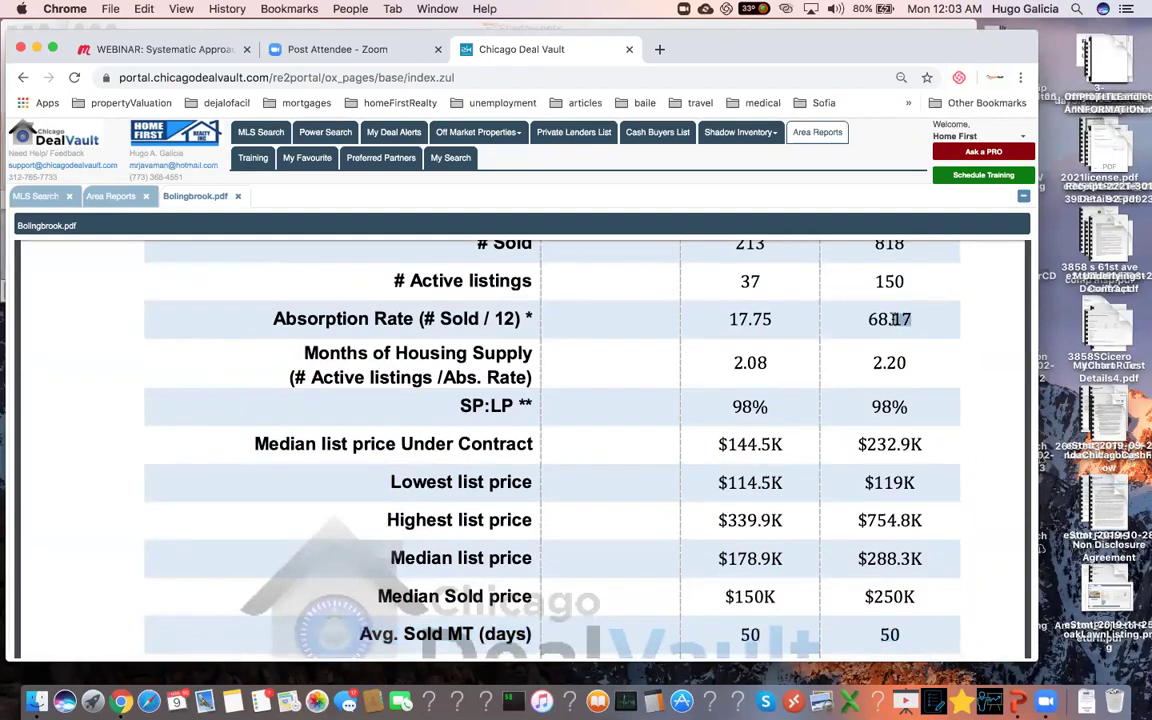
double_click(928, 322)
scroll(902, 370, down, 1)
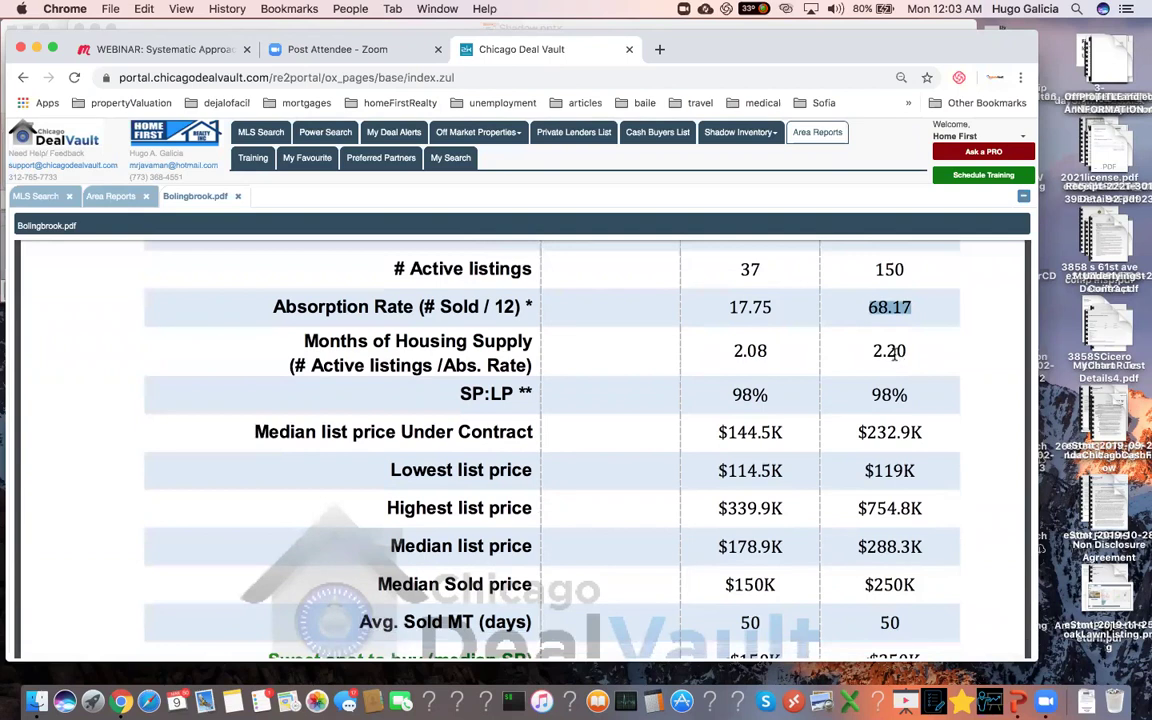
triple_click(893, 356)
click(898, 353)
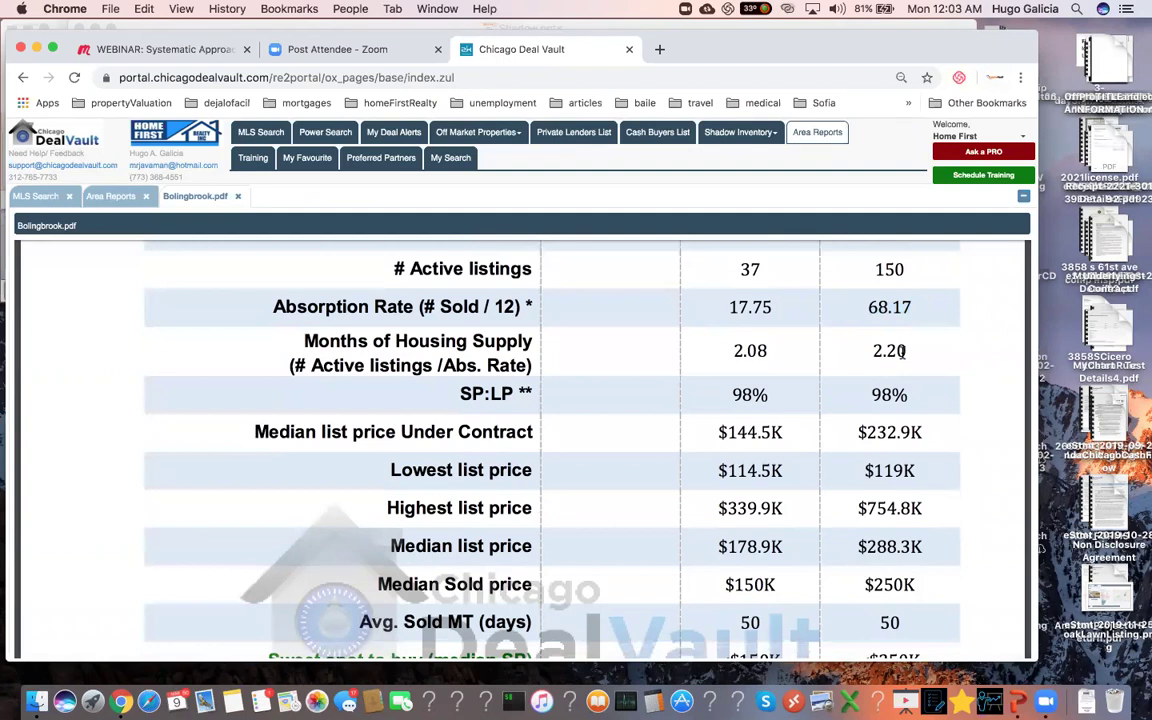
Step: Examine the detached homes' sweet spots to buy and sell, the distressed sales and flips counts, and the sales conclusion
scroll(903, 351, down, 5)
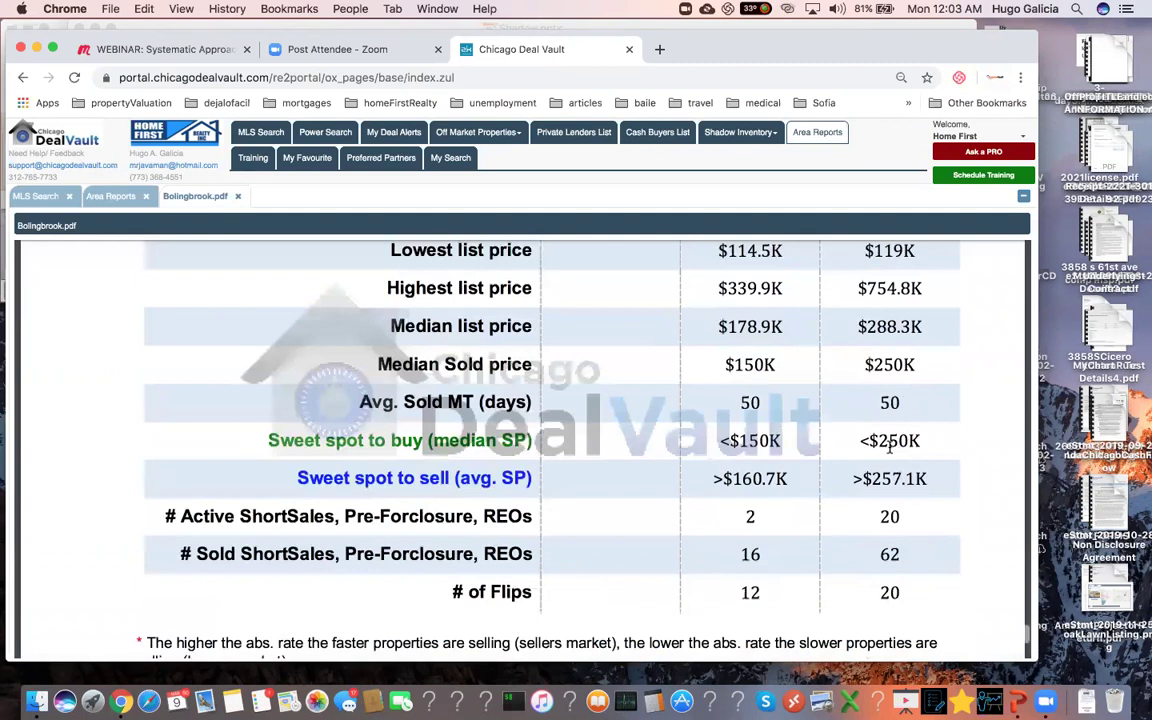
scroll(889, 447, down, 3)
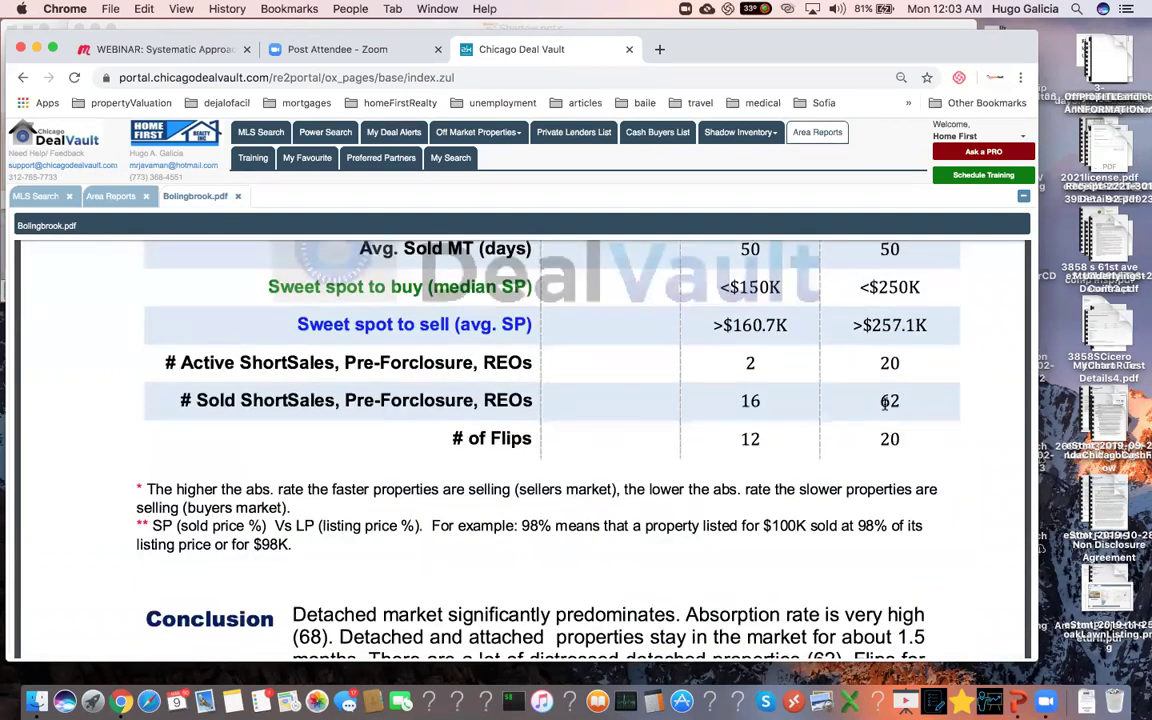
scroll(889, 390, up, 2)
click(889, 364)
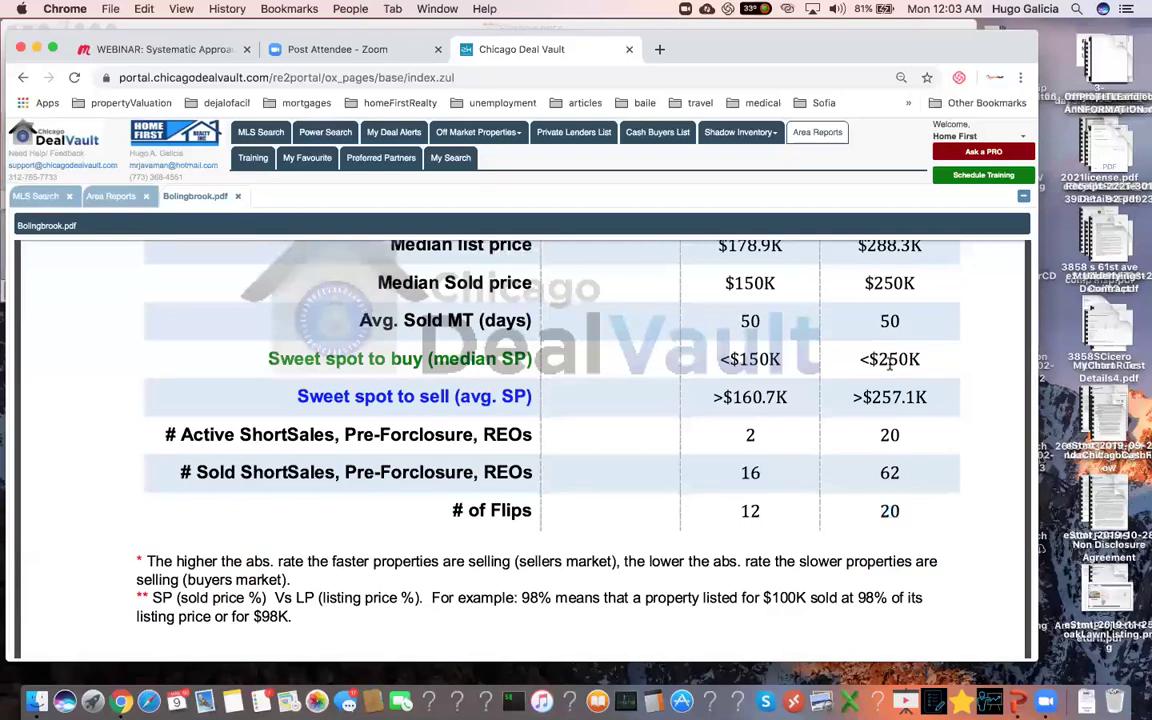
triple_click(889, 364)
click(891, 360)
scroll(885, 398, down, 2)
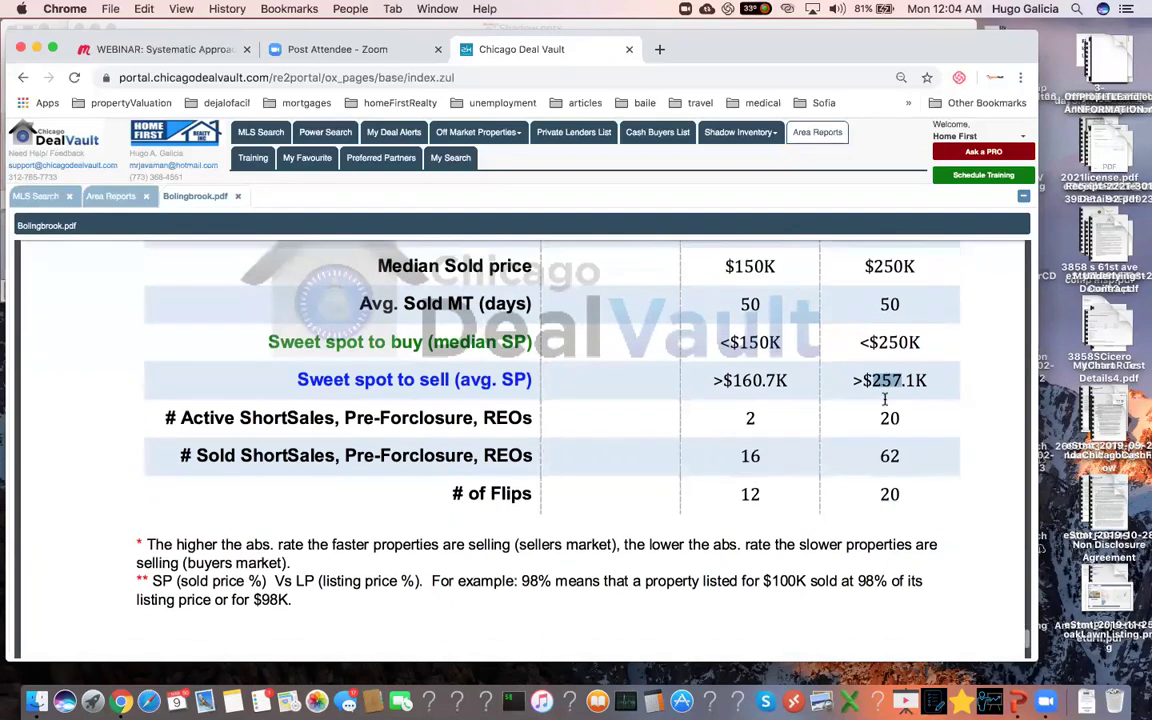
scroll(885, 398, down, 3)
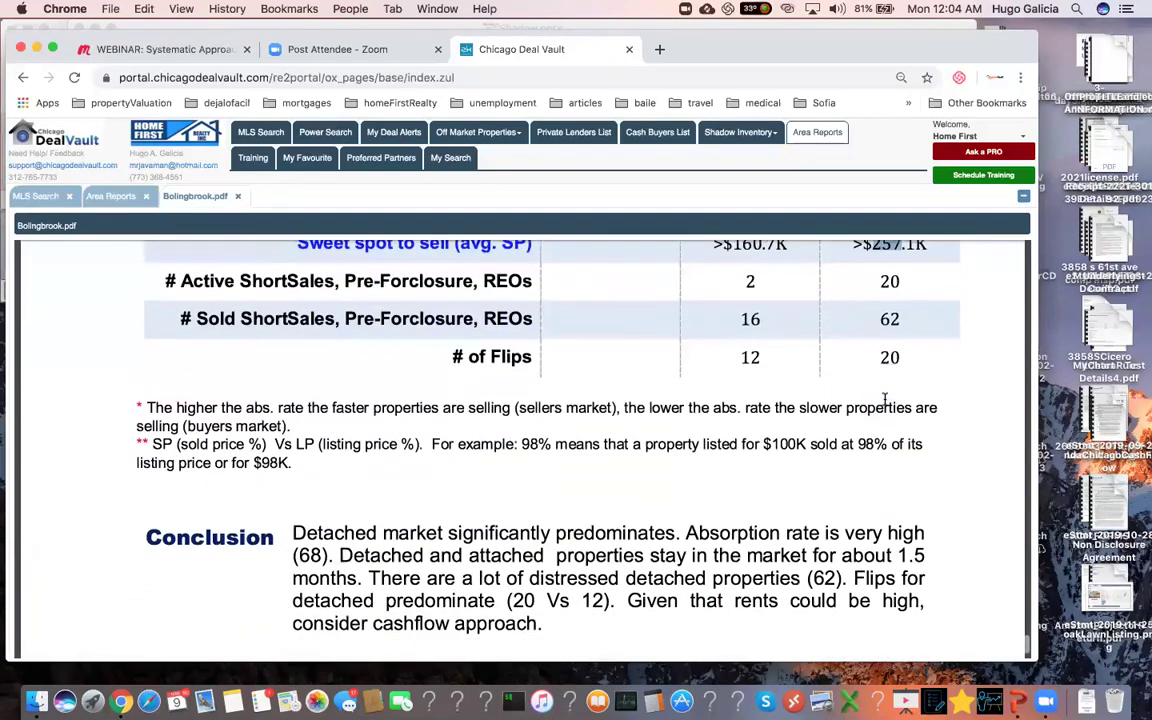
Step: Examine the 12-month rental market analysis, including rented median price and market time, bedroom rent results, the gross rent table and the conclusion
scroll(885, 398, down, 10)
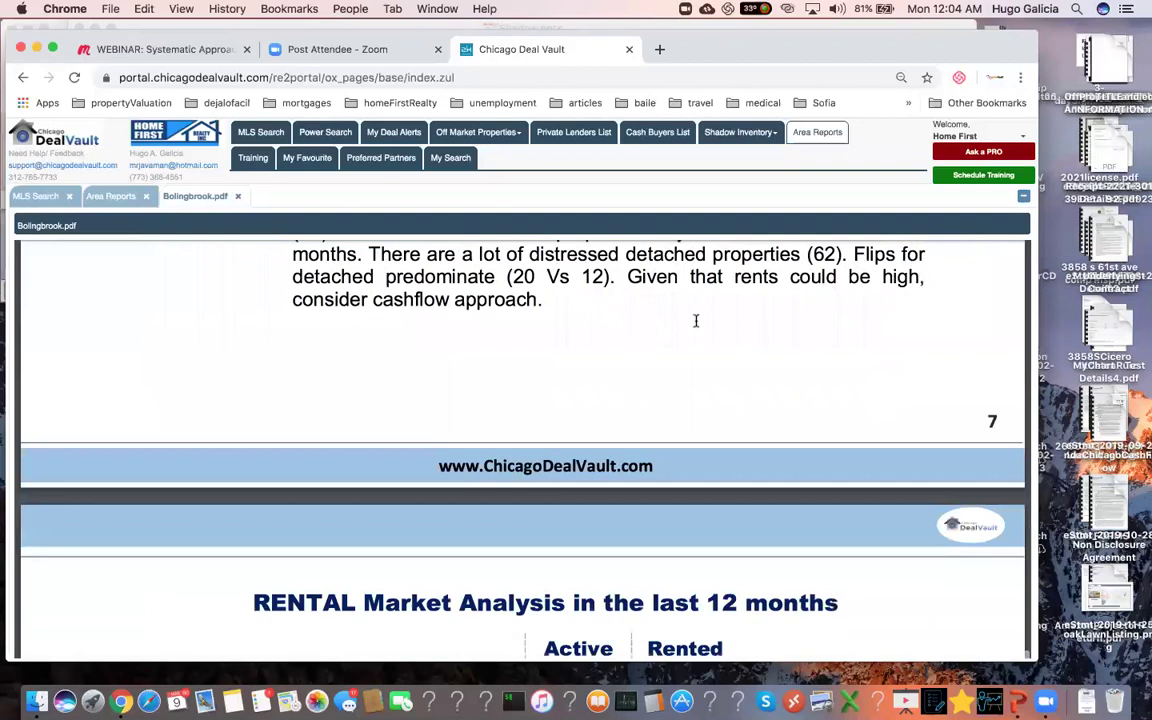
scroll(681, 338, down, 12)
double_click(684, 339)
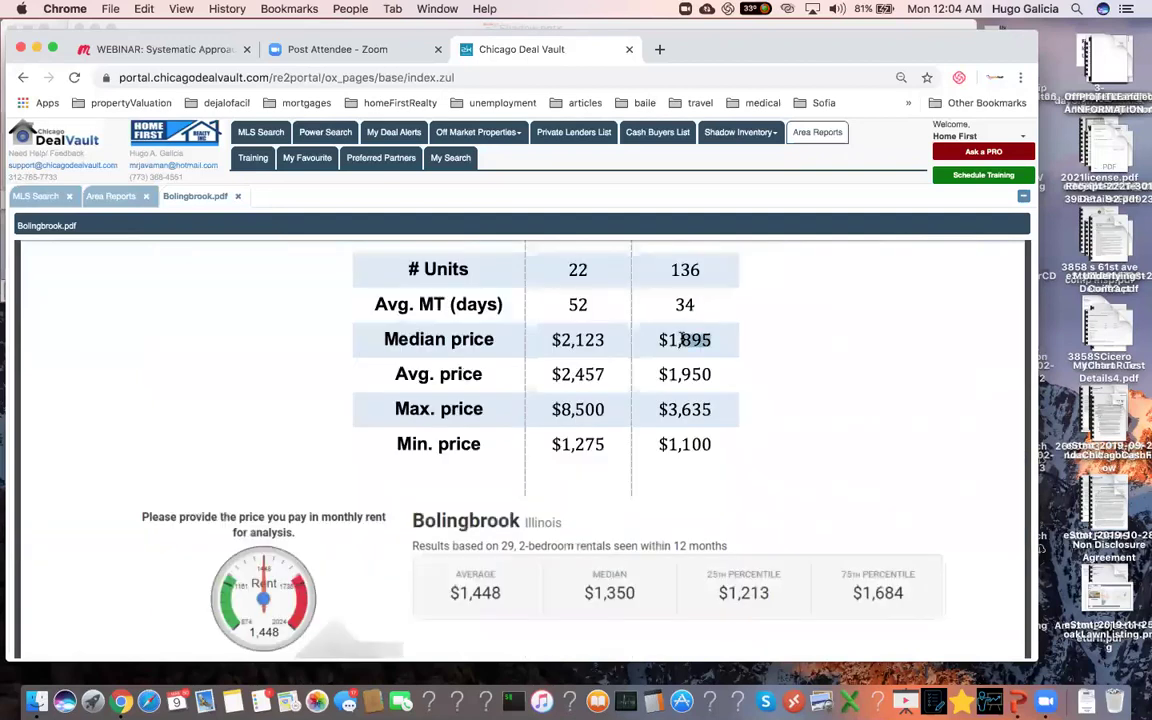
click(661, 301)
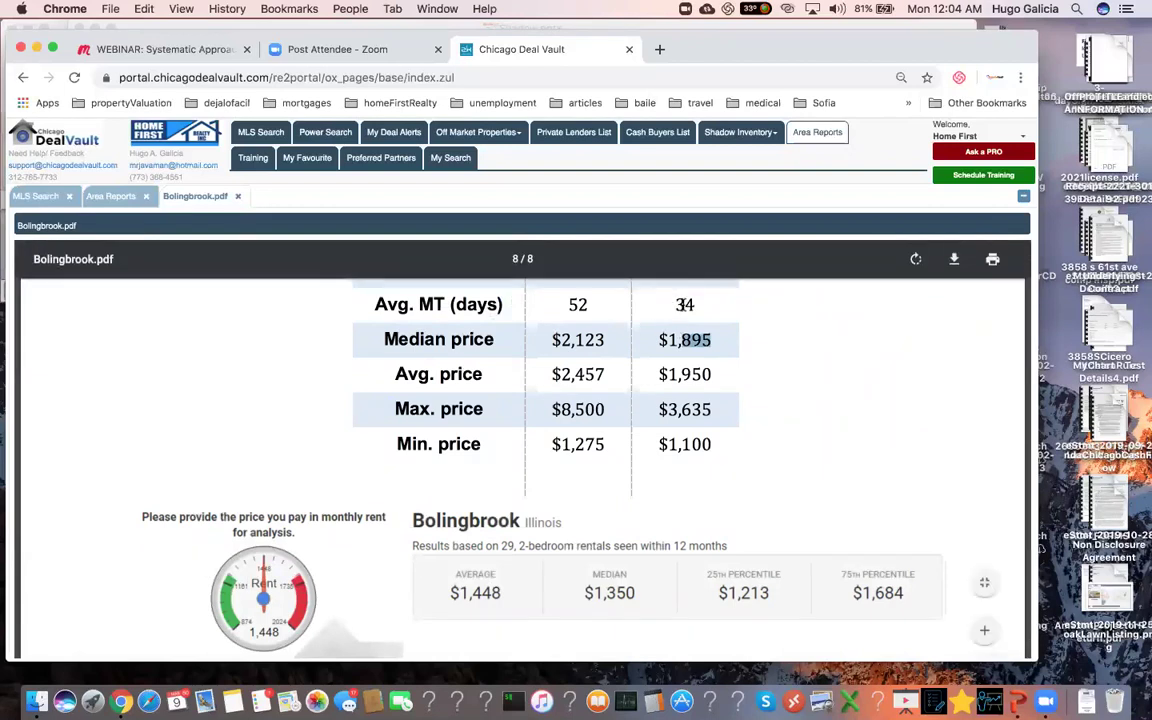
double_click(684, 304)
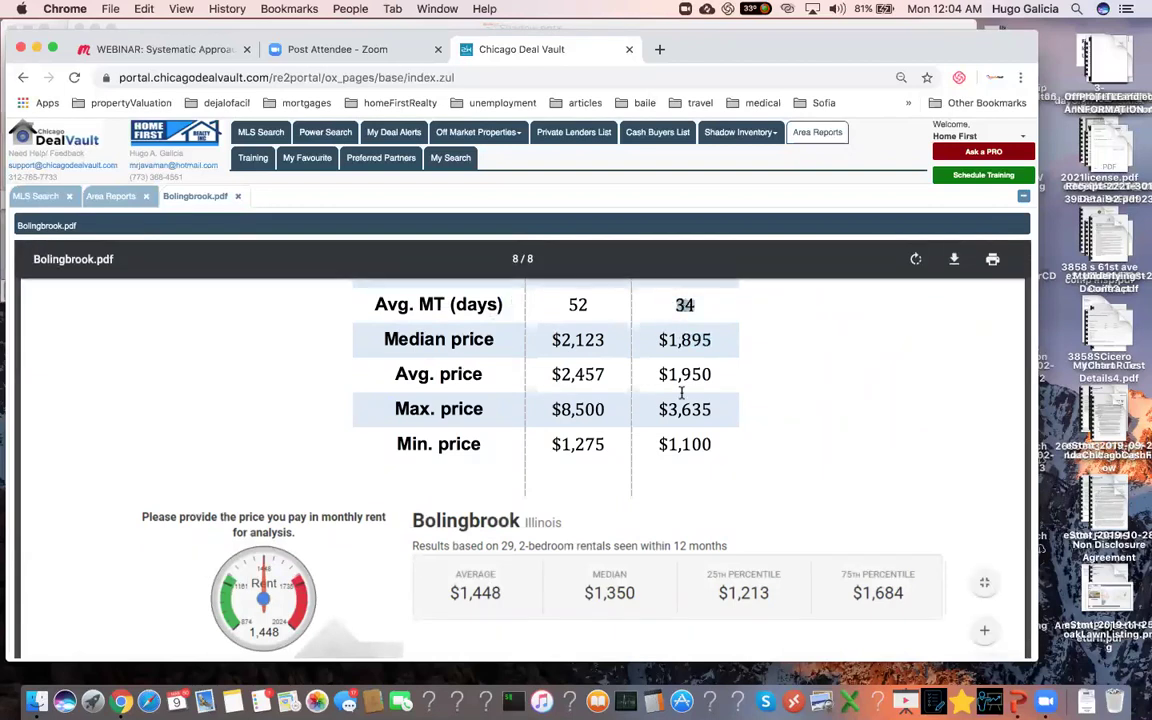
scroll(676, 388, down, 1)
scroll(681, 392, down, 5)
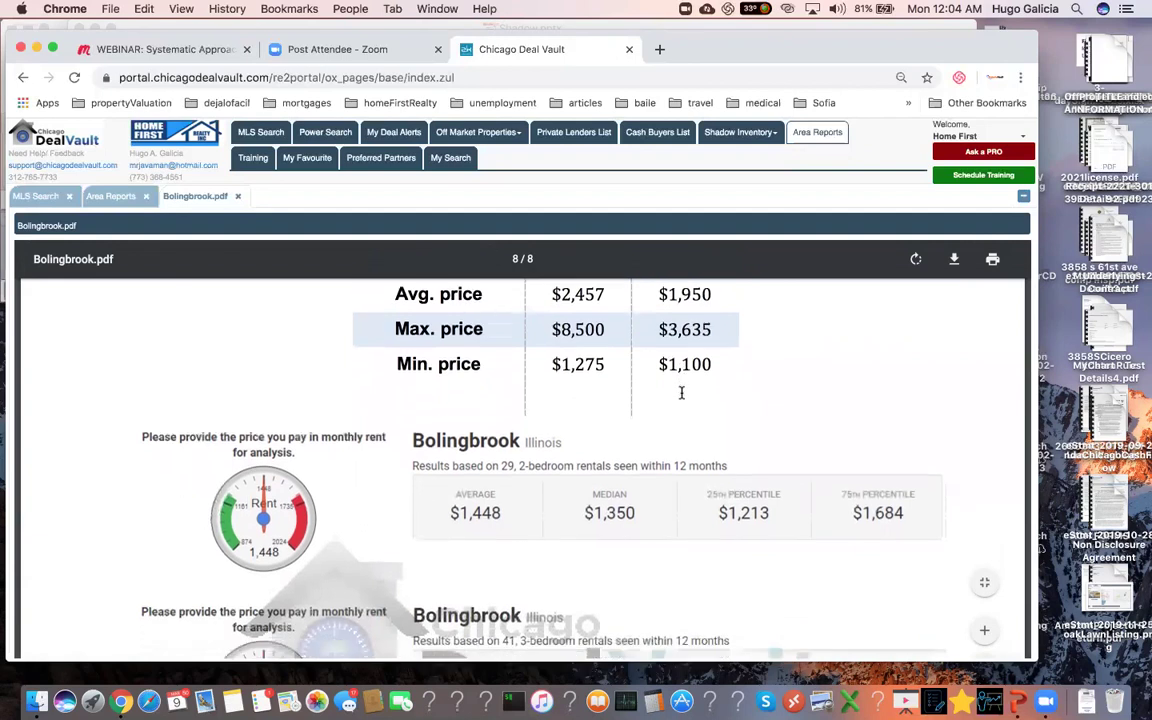
scroll(681, 393, down, 2)
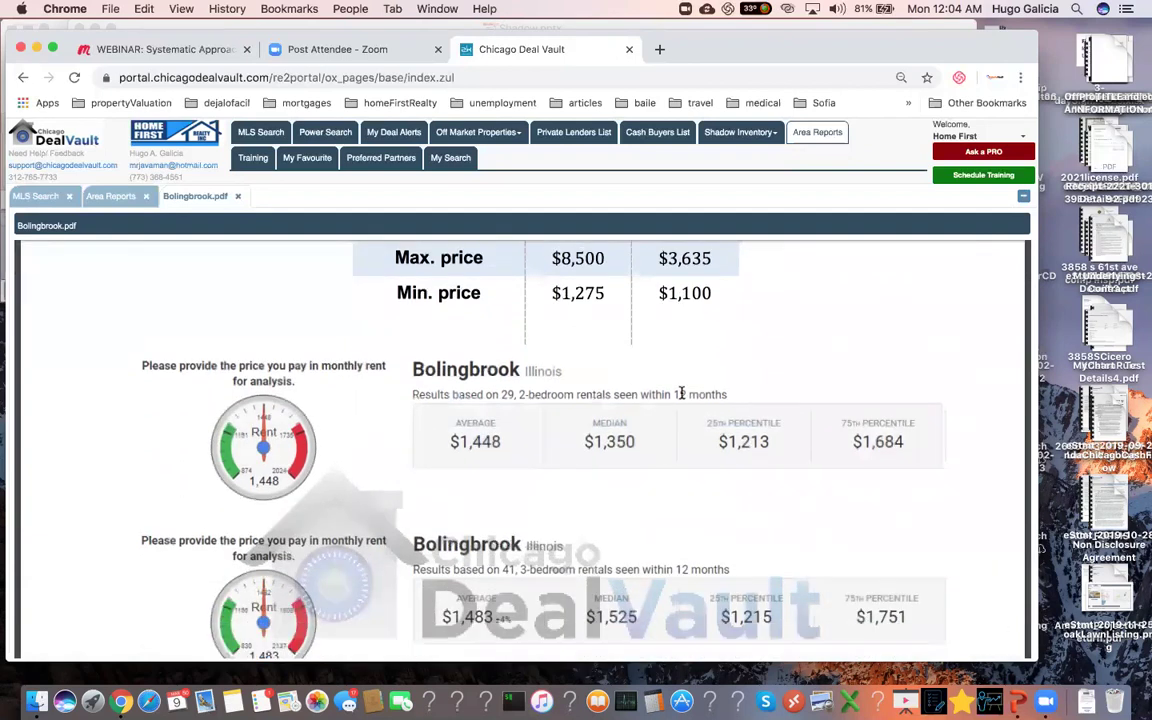
scroll(681, 393, down, 5)
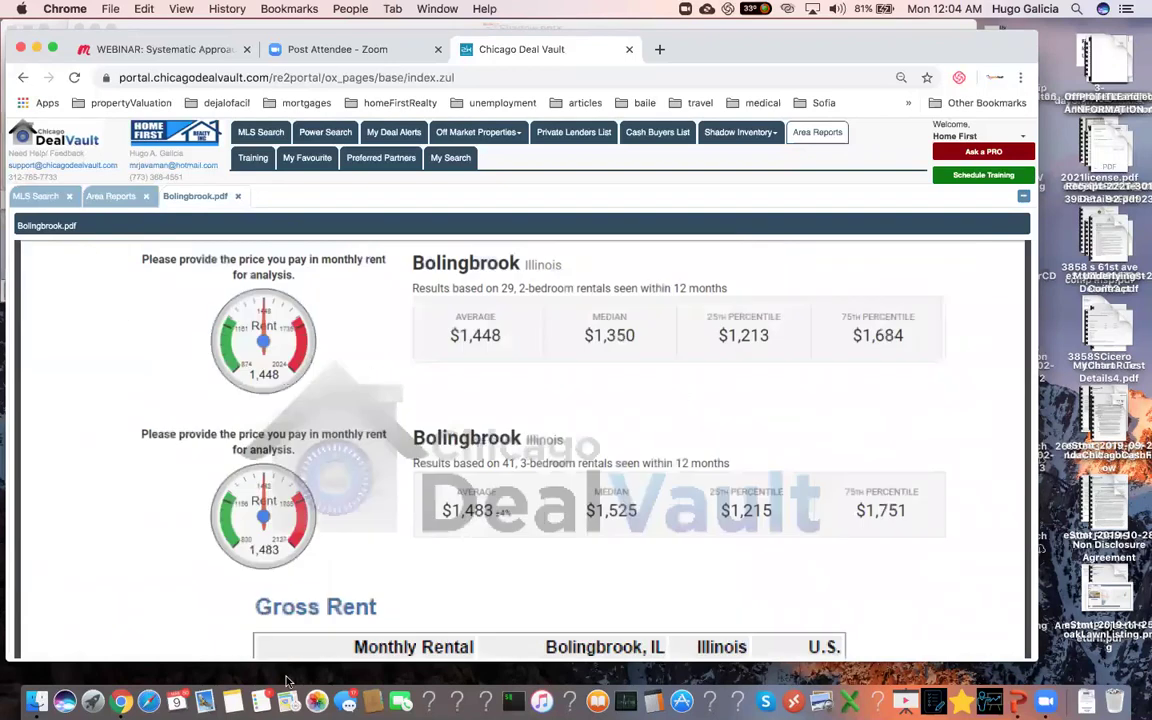
key(Page_Down)
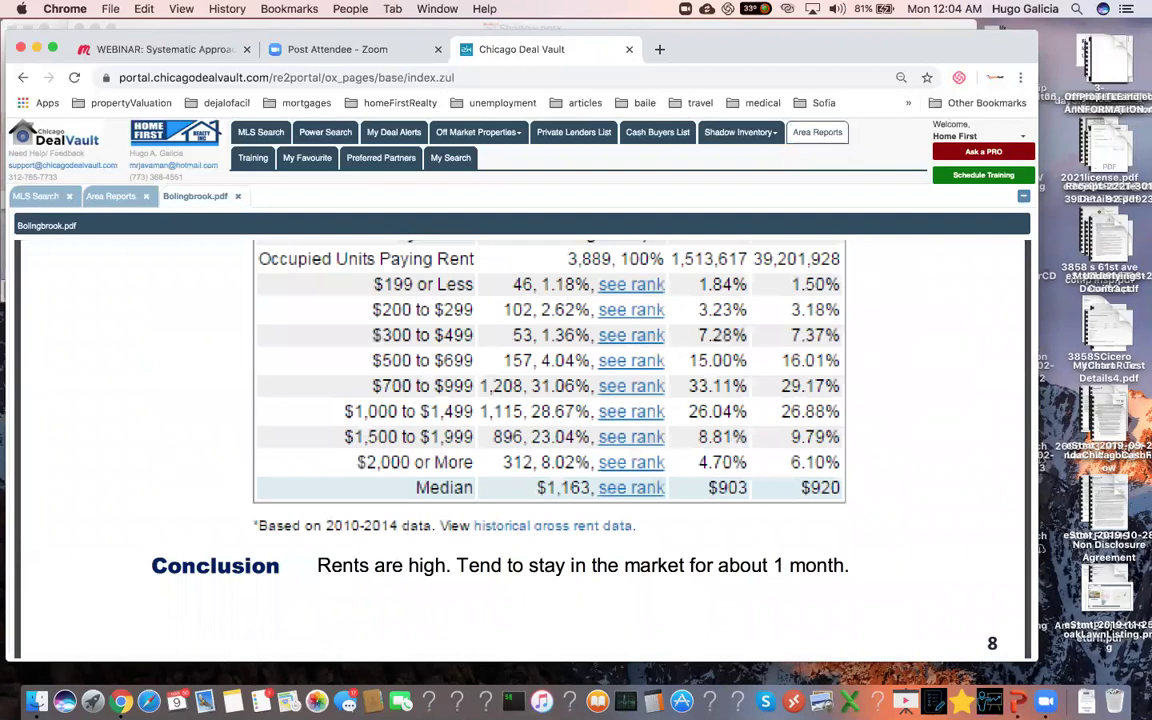
scroll(545, 420, down, 2)
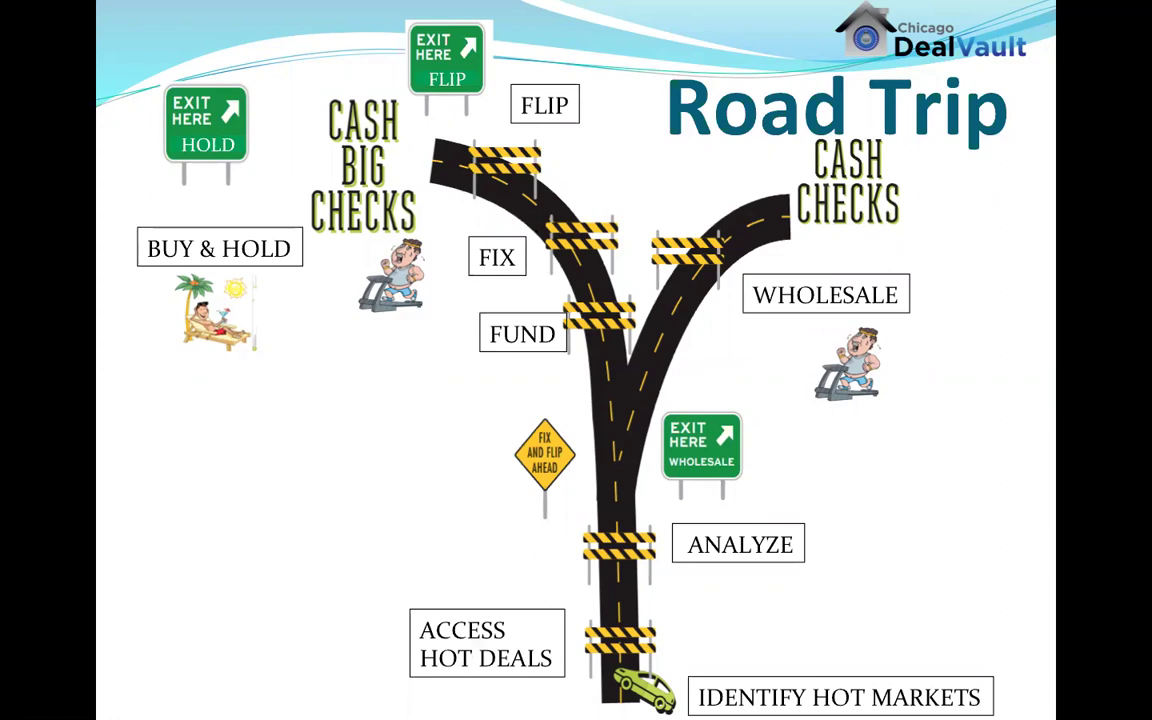
Step: Switch from the presentation back to Chrome and open the off-market Pre Foreclosures search in Chicago Deal Vault
key(super+Tab)
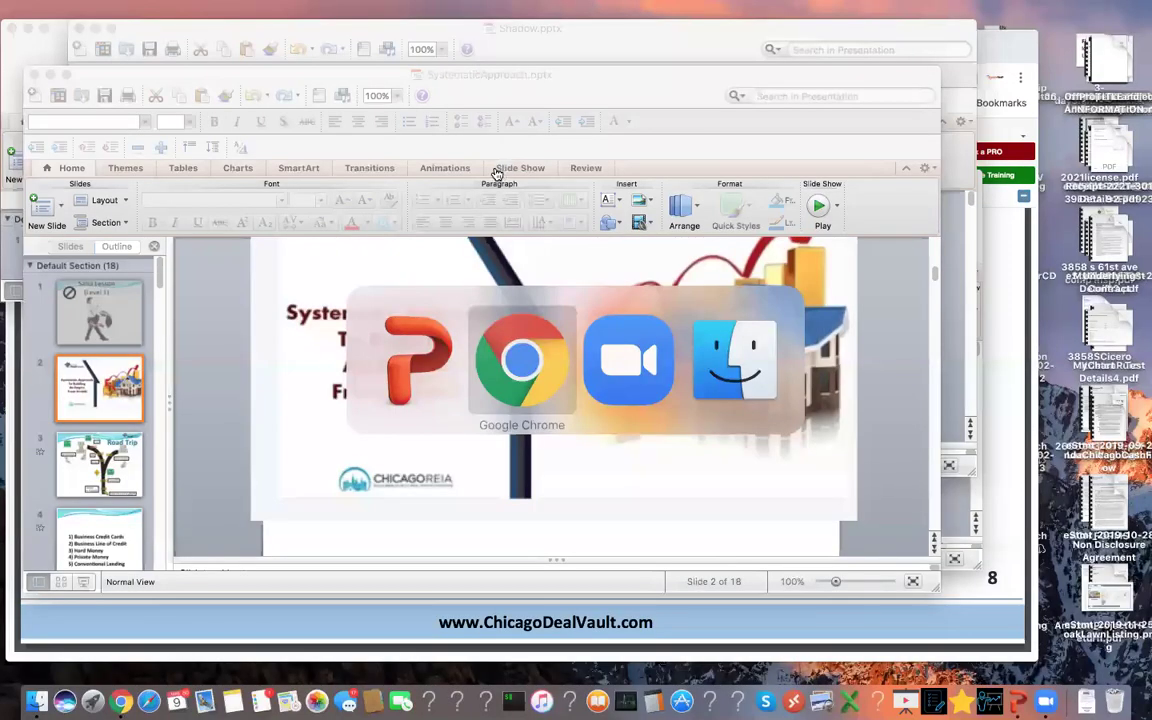
key(super+Tab)
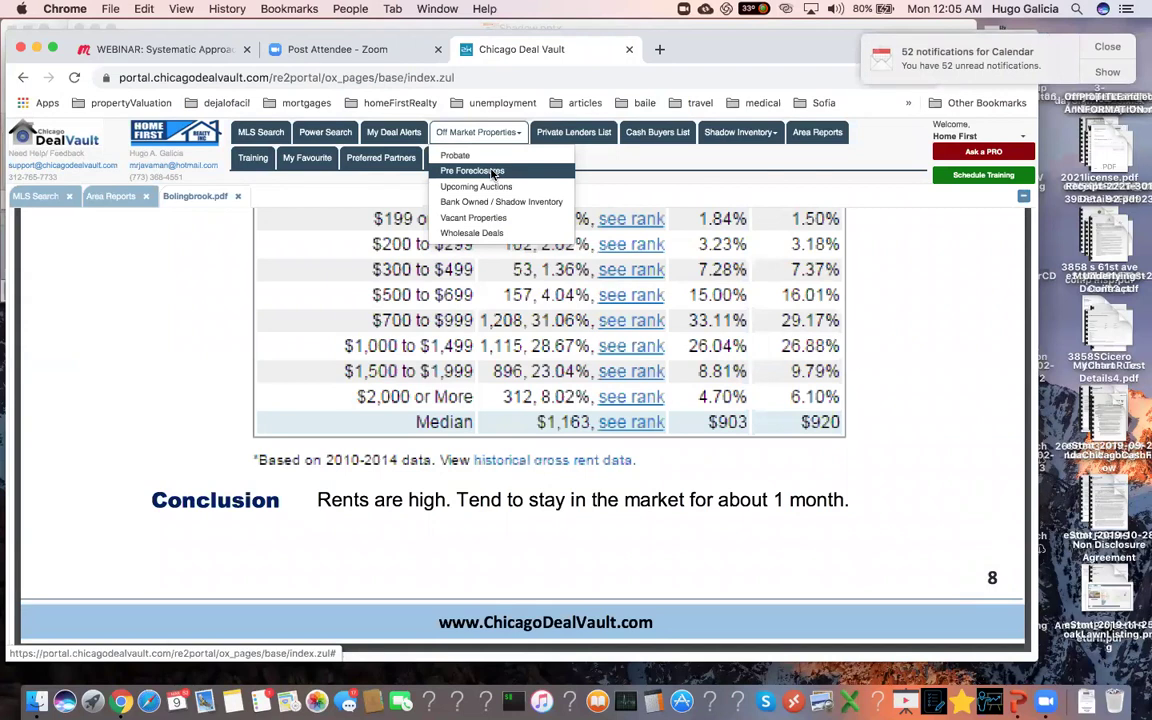
click(492, 172)
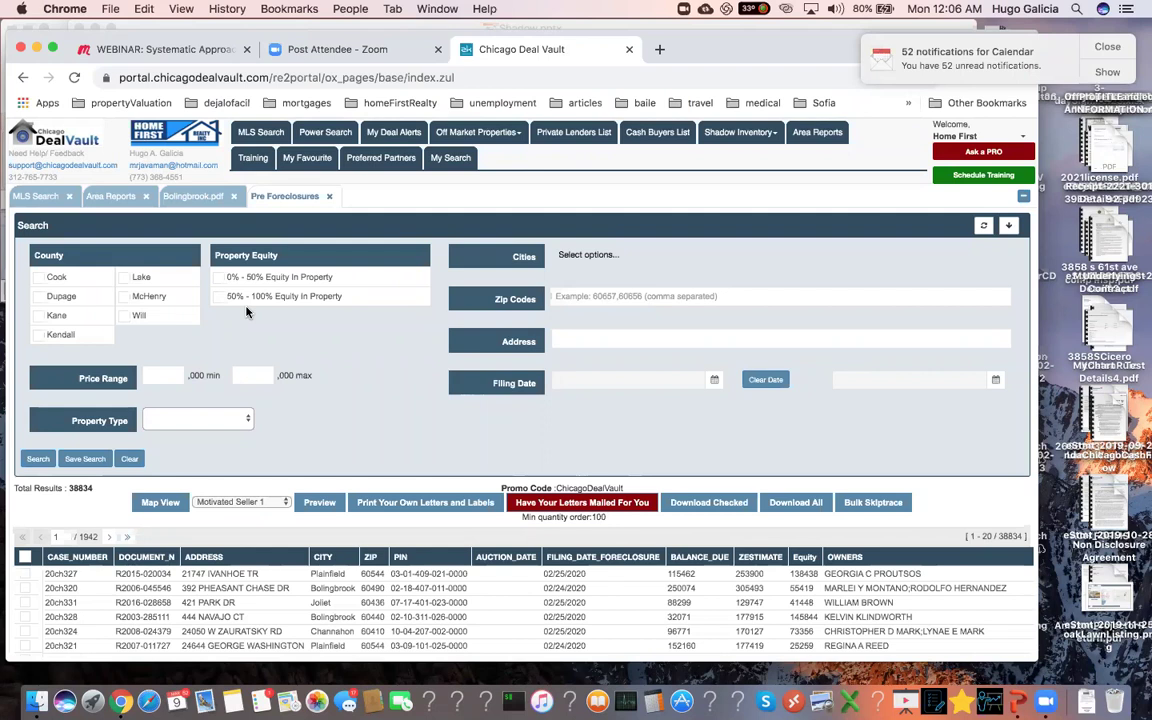
Step: Search the pre-foreclosures for the city of Bolingbrook and check the total number of results
click(218, 297)
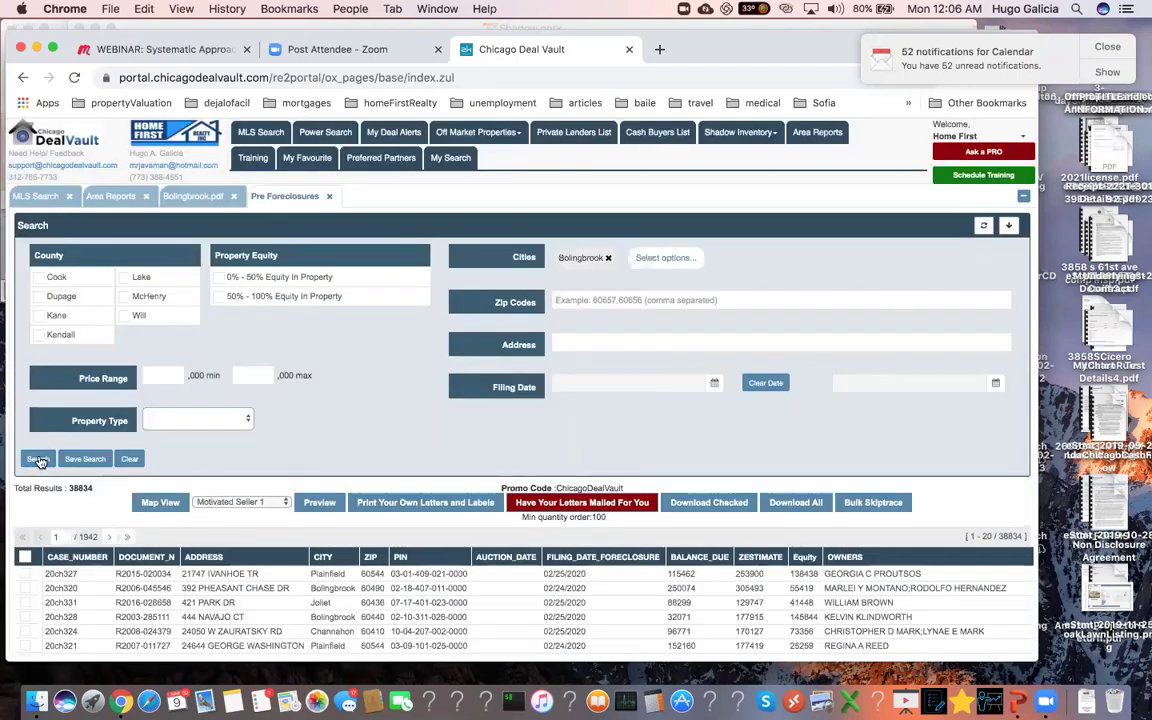
click(37, 458)
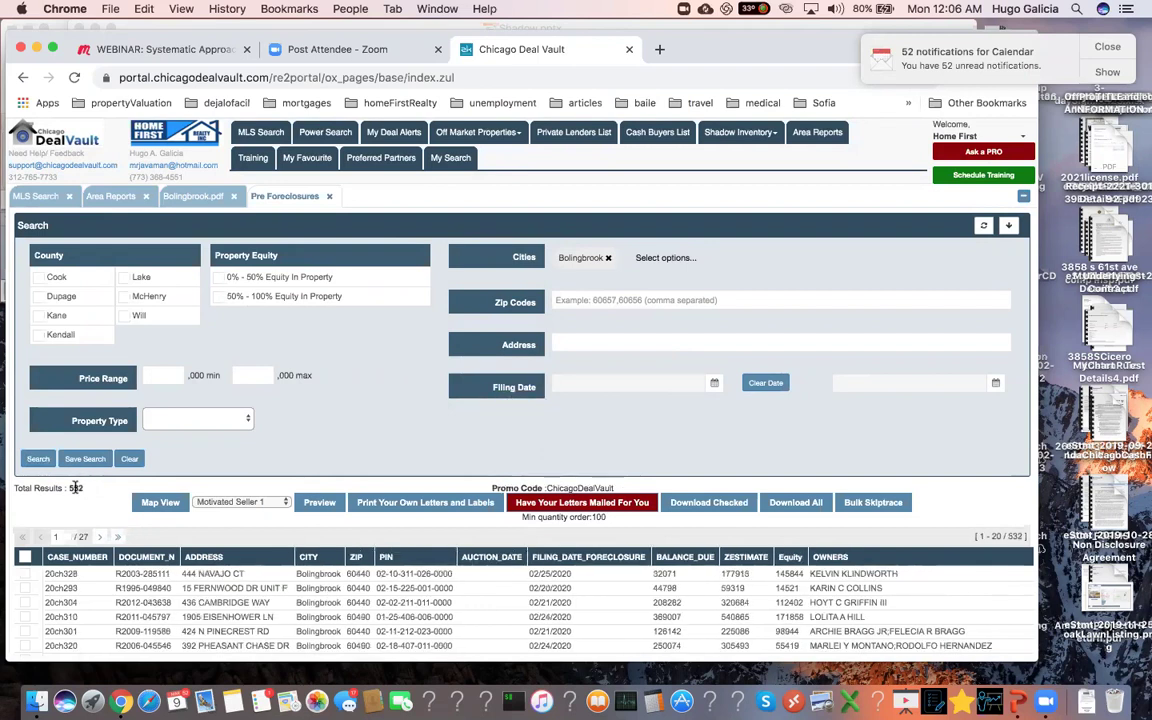
double_click(75, 487)
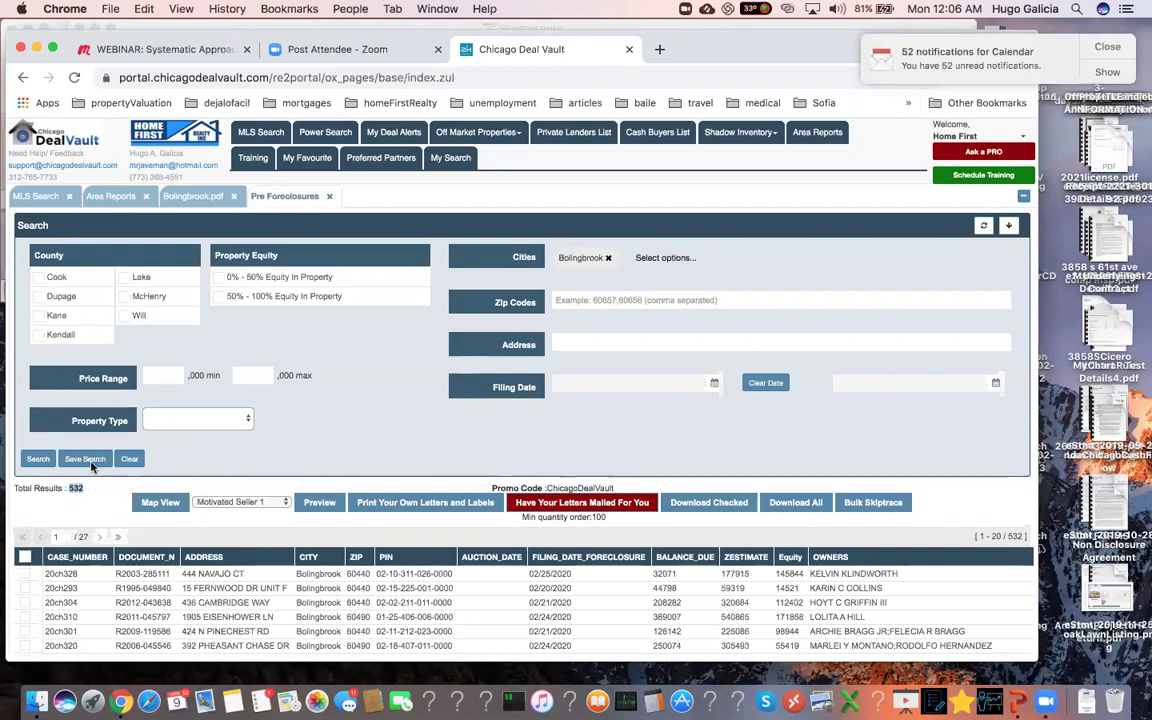
Step: Narrow the Bolingbrook pre-foreclosure search to properties with 50% - 100% equity and check the new result total
click(225, 302)
click(219, 298)
scroll(266, 329, down, 3)
click(34, 330)
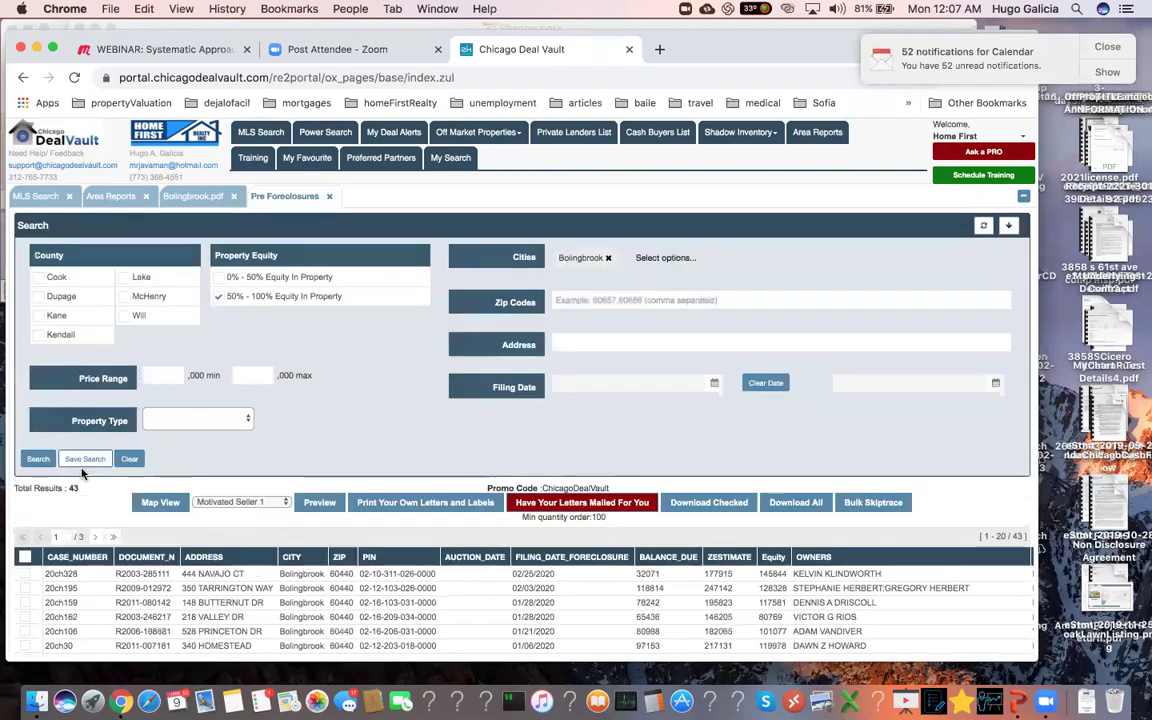
drag(79, 488, 68, 488)
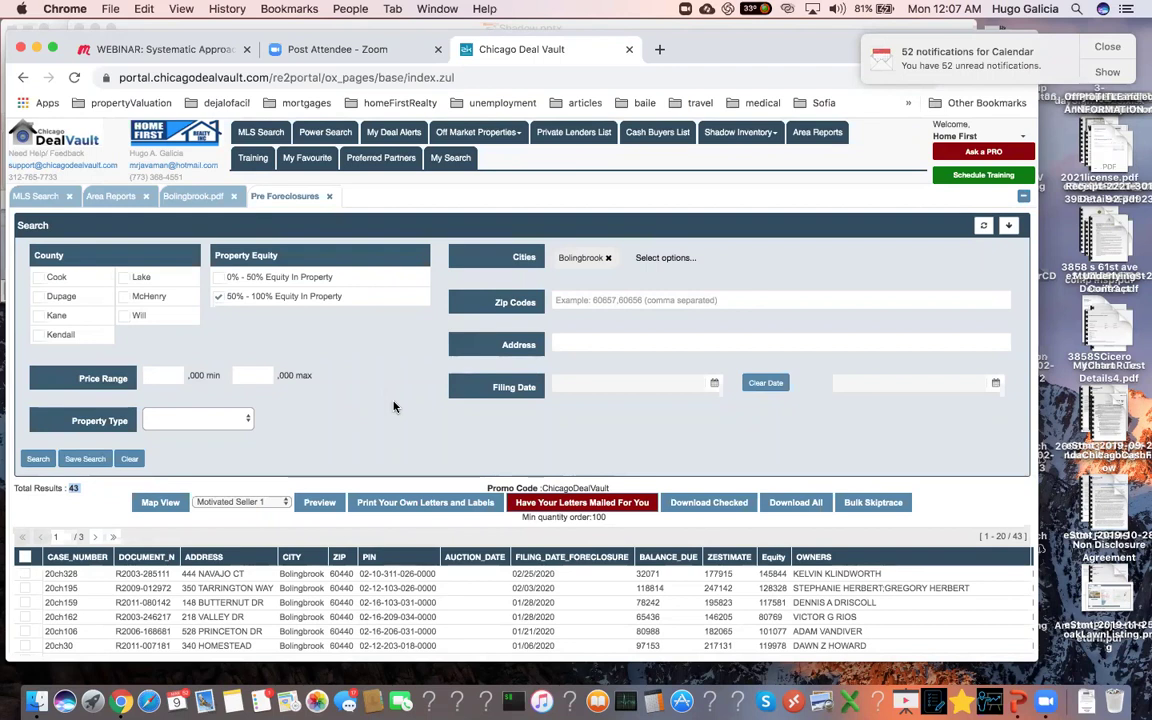
Step: Open the property details of the second pre-foreclosure in the results, with the filing date 02/03/2020
scroll(393, 406, down, 3)
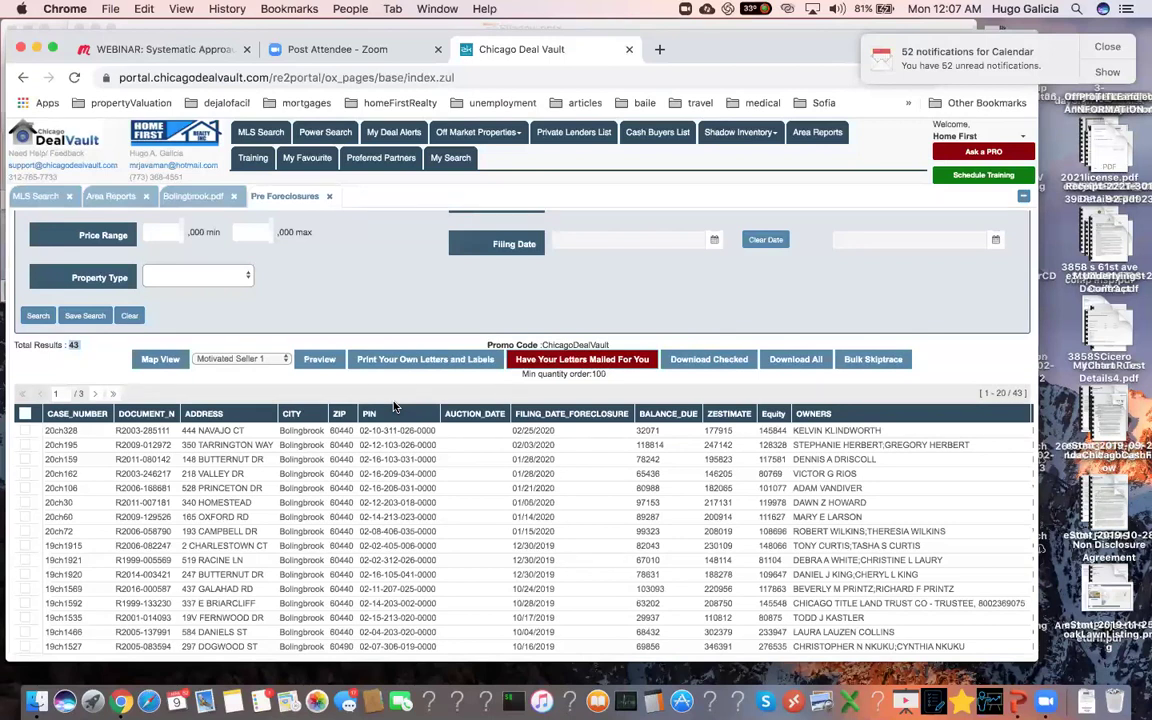
click(285, 461)
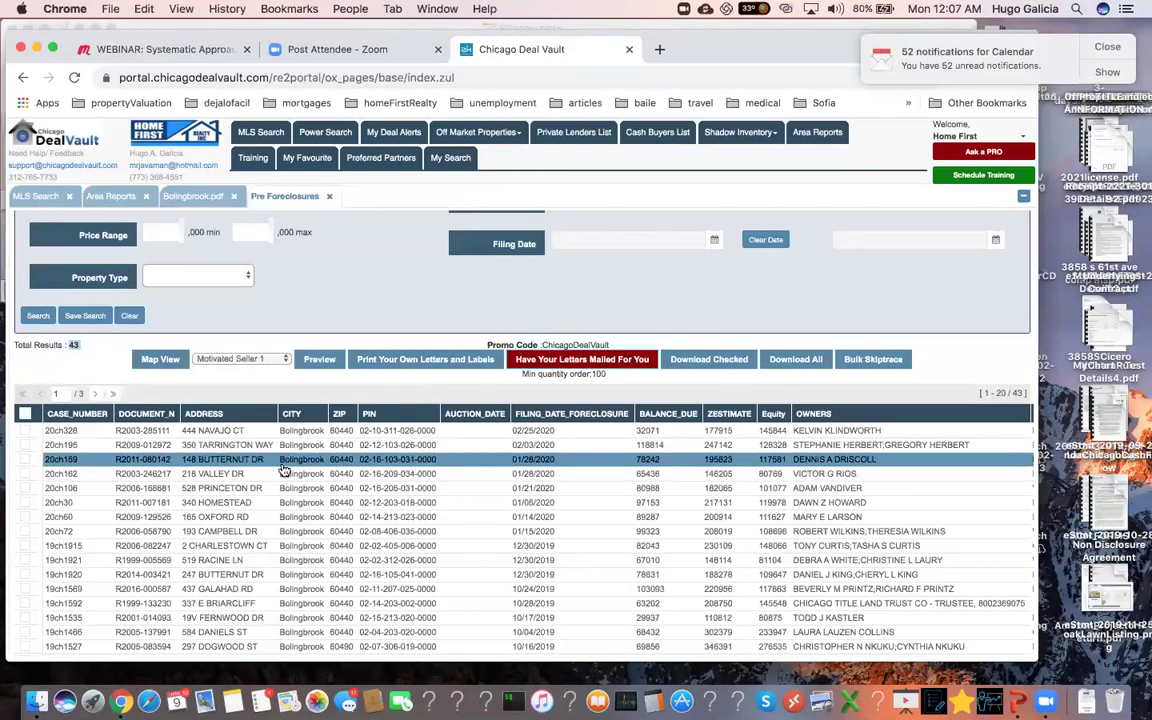
click(251, 445)
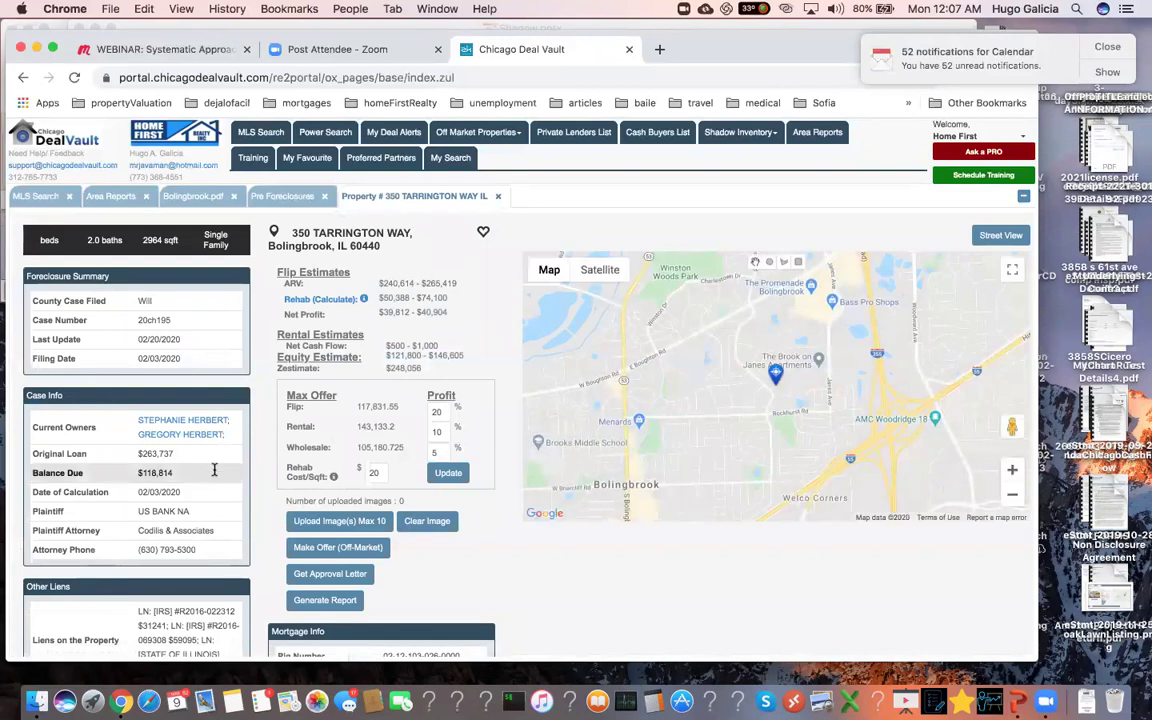
Step: Examine the property's balance due, the ARV in its flip estimates and the amounts of the IRS liens on the property
scroll(214, 469, down, 3)
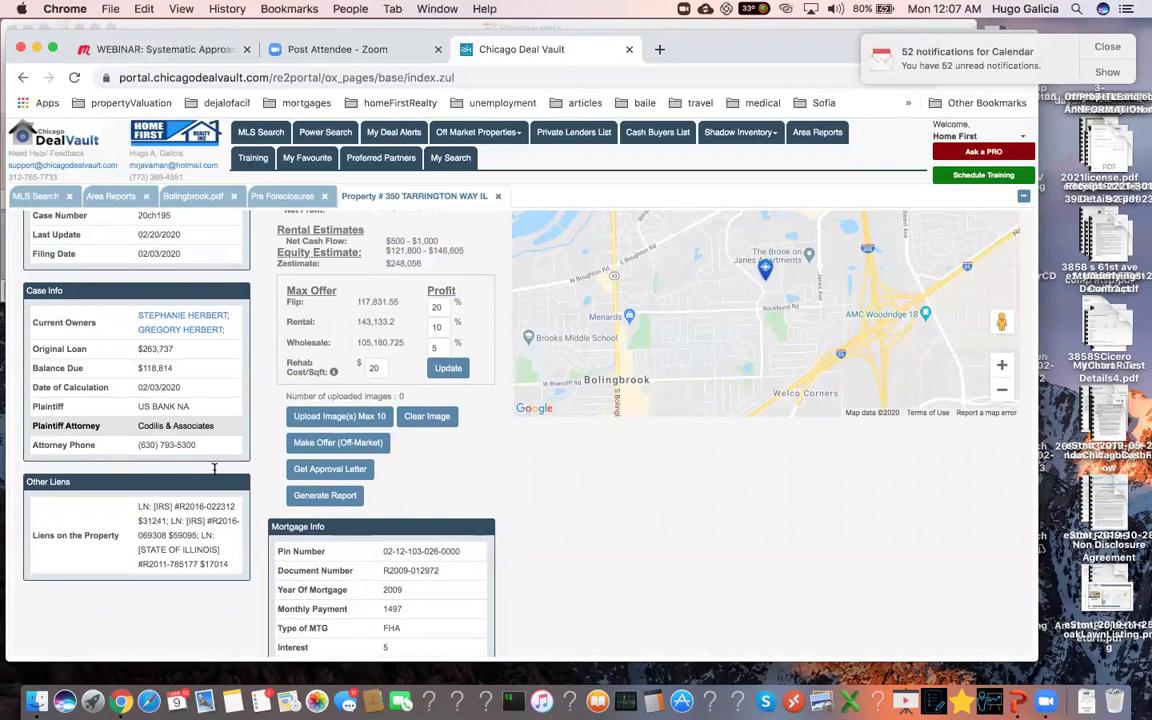
scroll(214, 469, up, 2)
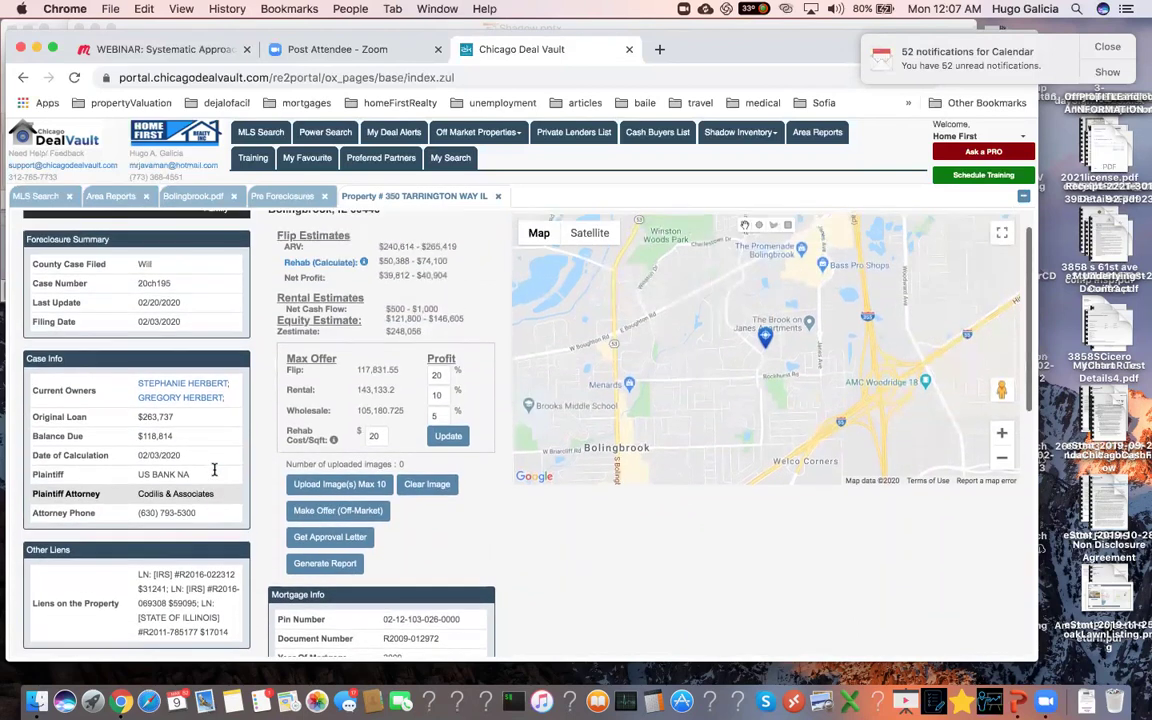
double_click(158, 437)
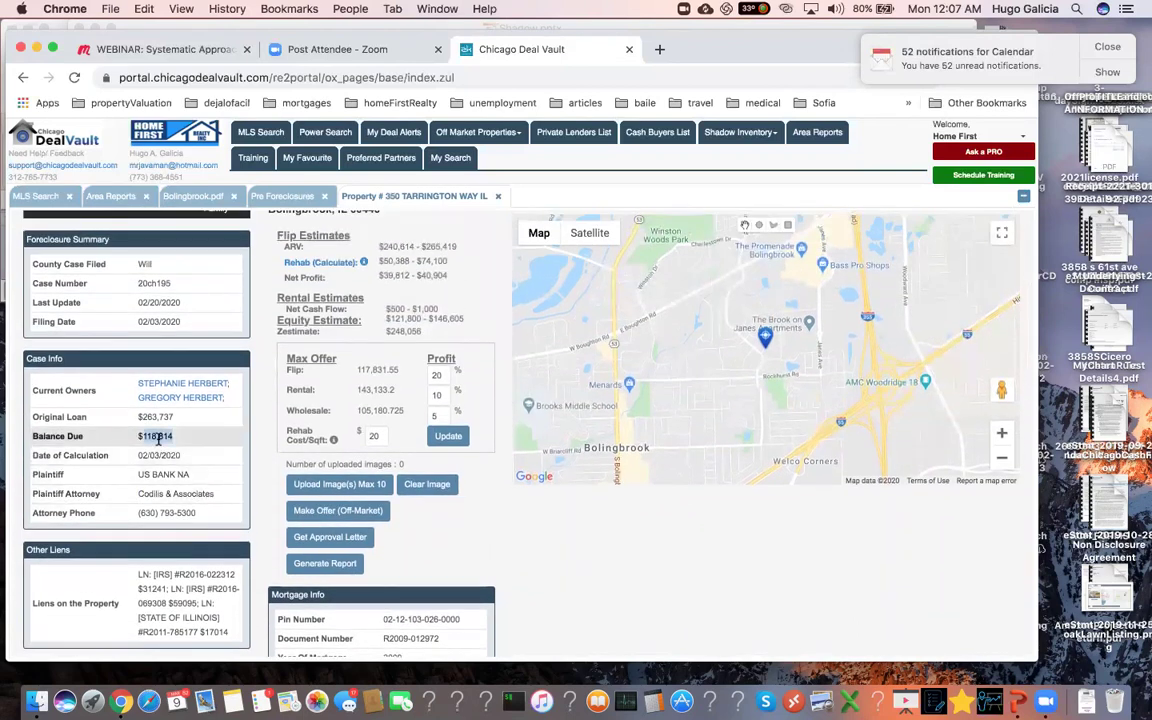
double_click(388, 246)
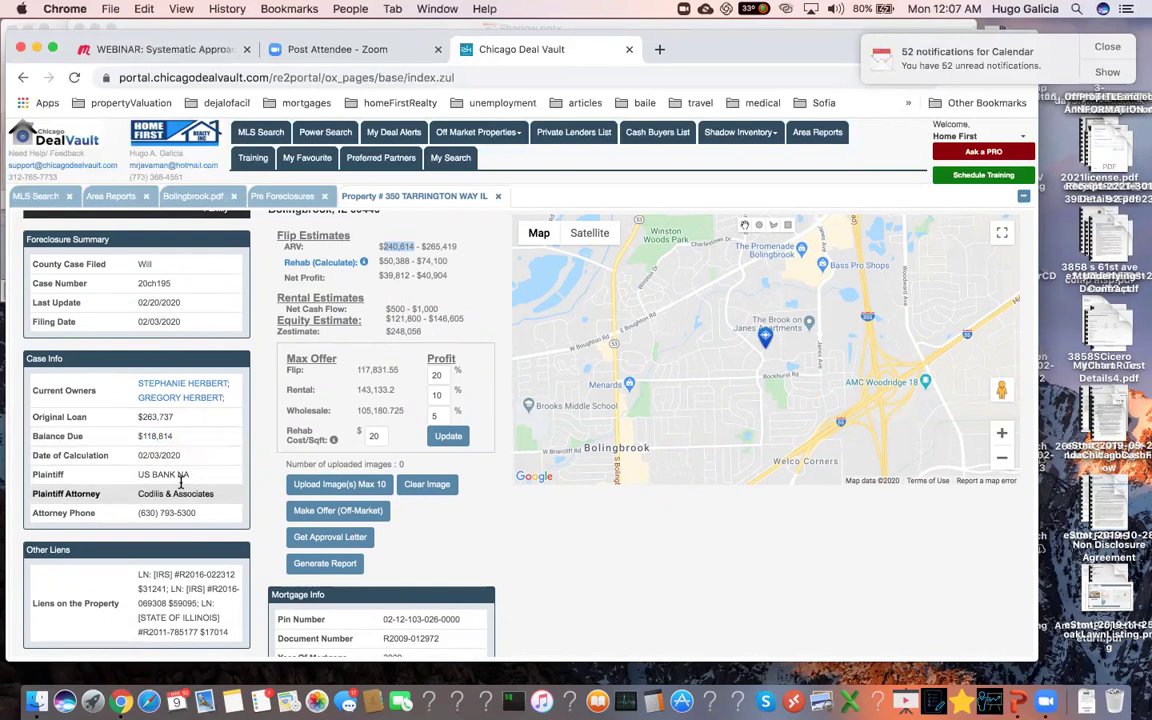
scroll(181, 483, down, 3)
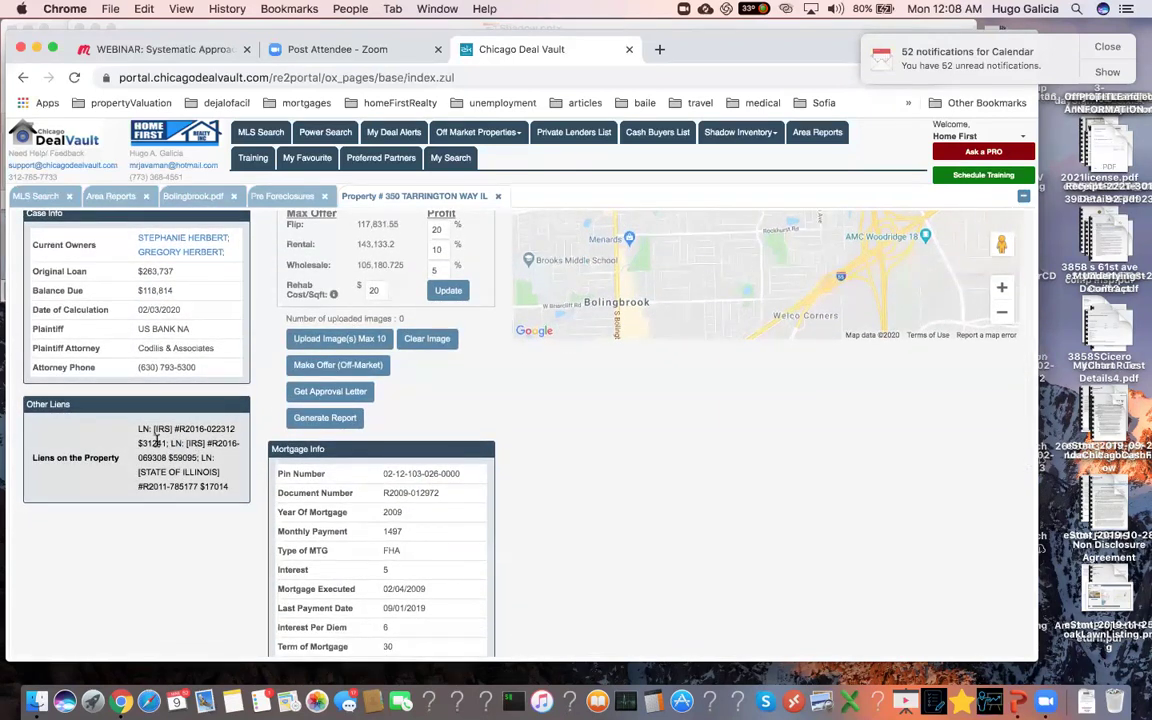
drag(156, 441, 143, 441)
drag(198, 457, 171, 457)
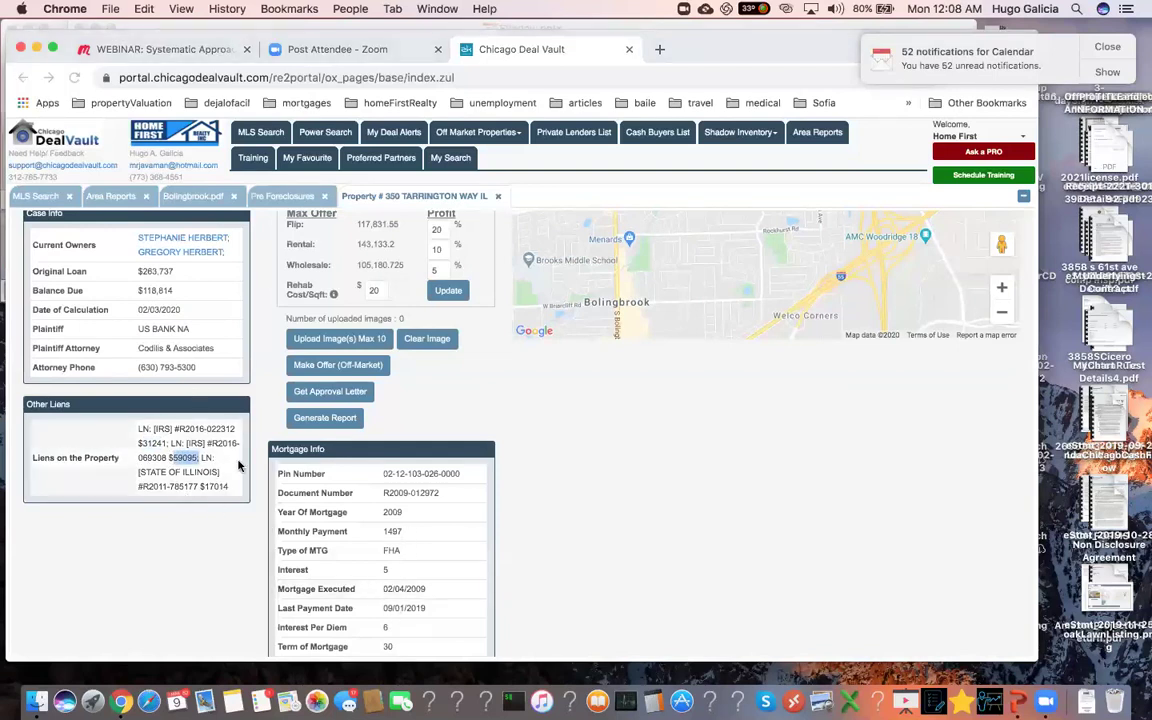
Step: Check the State of Illinois lien amount on the property against the balance due
double_click(215, 486)
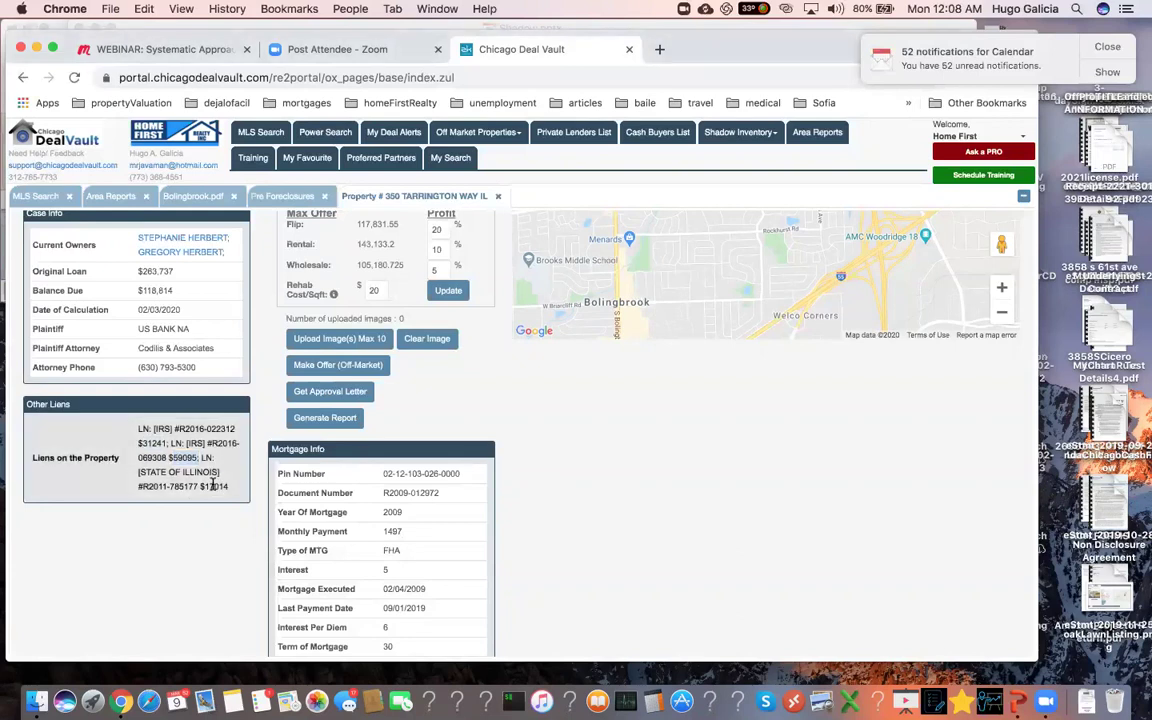
drag(142, 291, 195, 300)
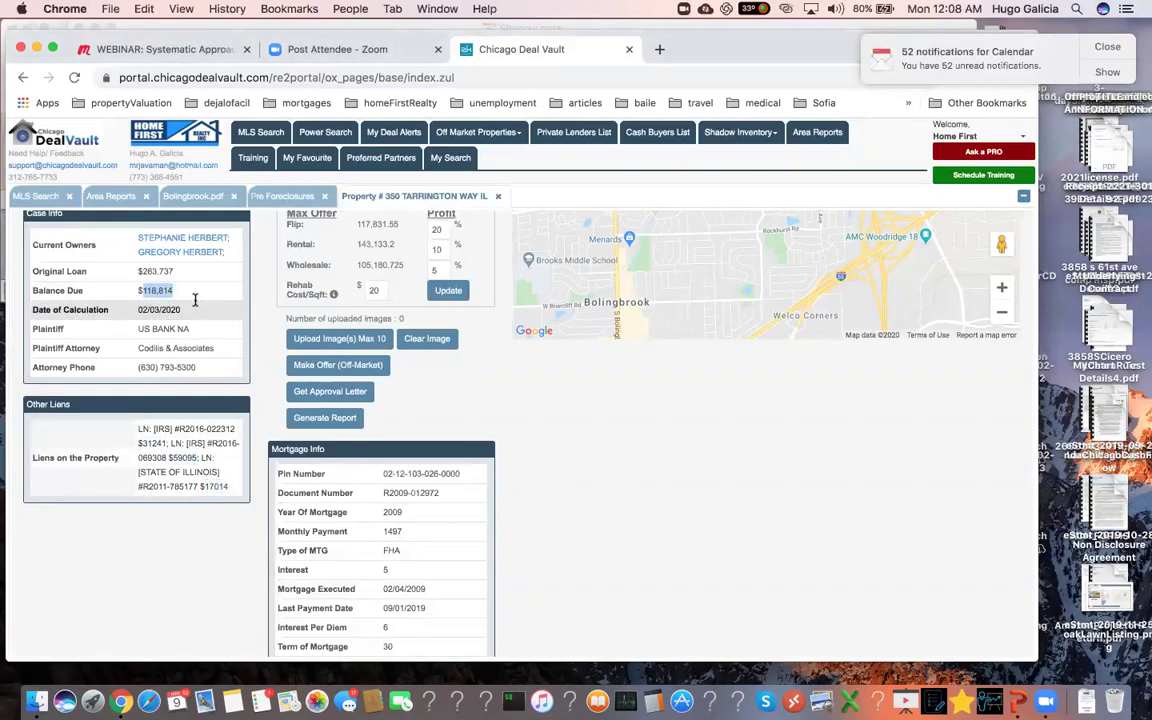
Step: Close the current property's details and open the fifth pre-foreclosure in the results, with the filing date 01/21/2020
scroll(195, 300, up, 3)
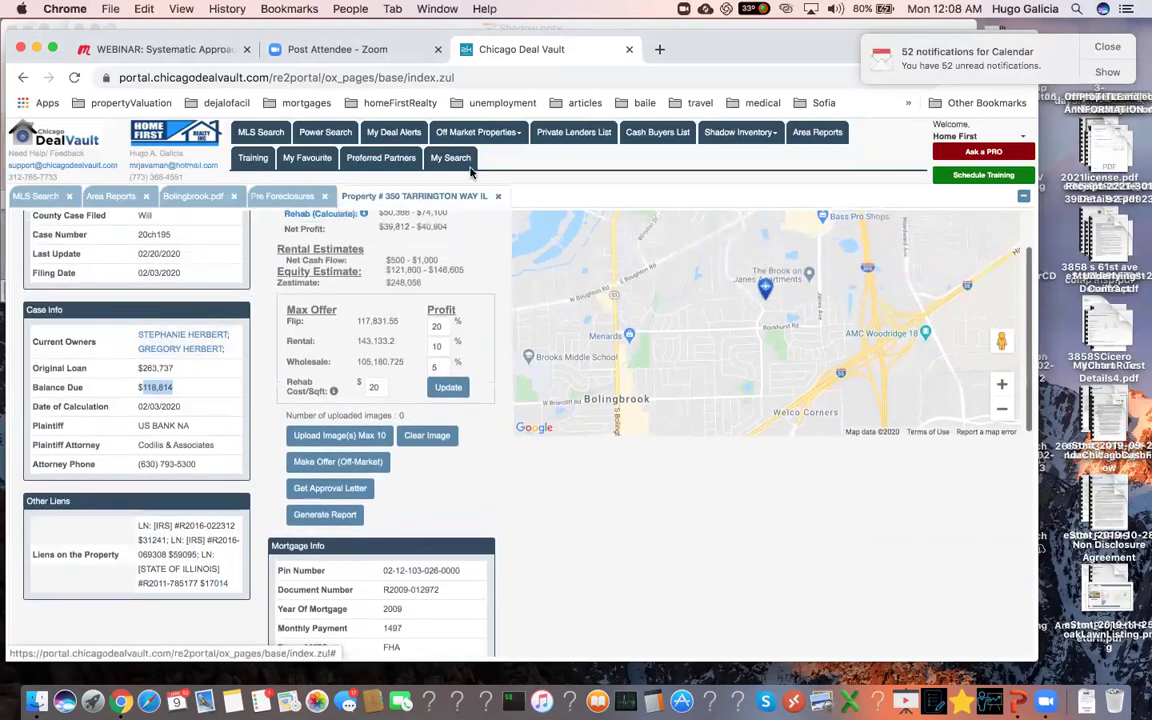
click(498, 197)
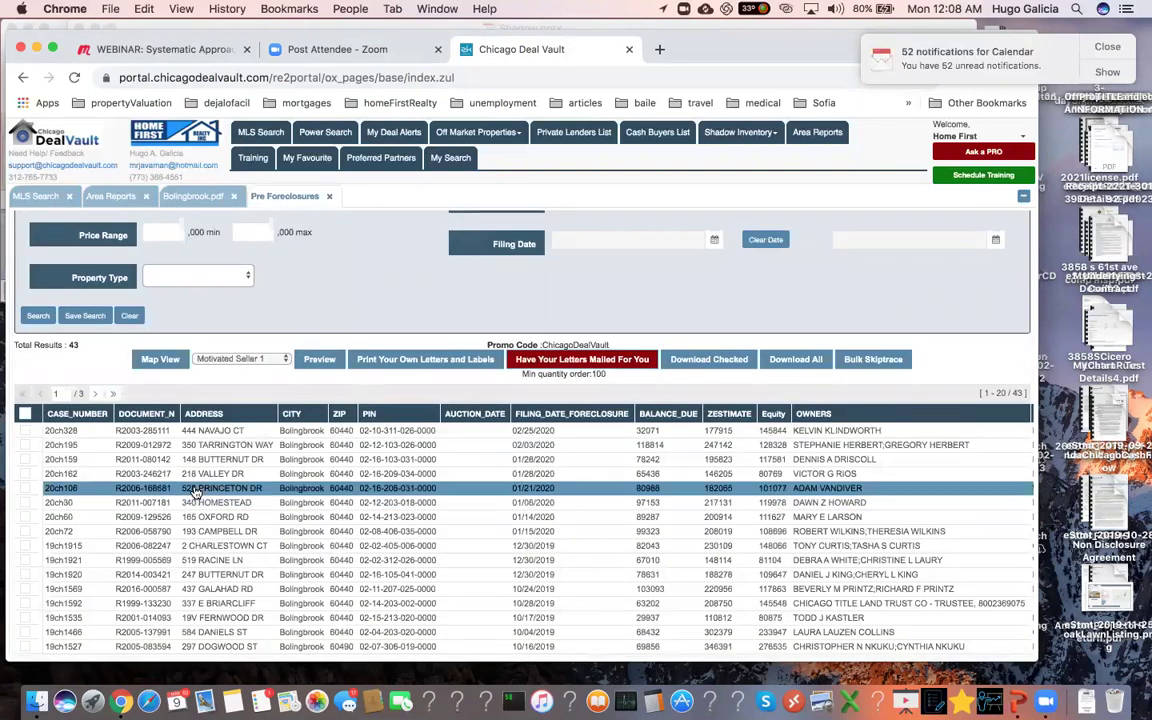
click(196, 491)
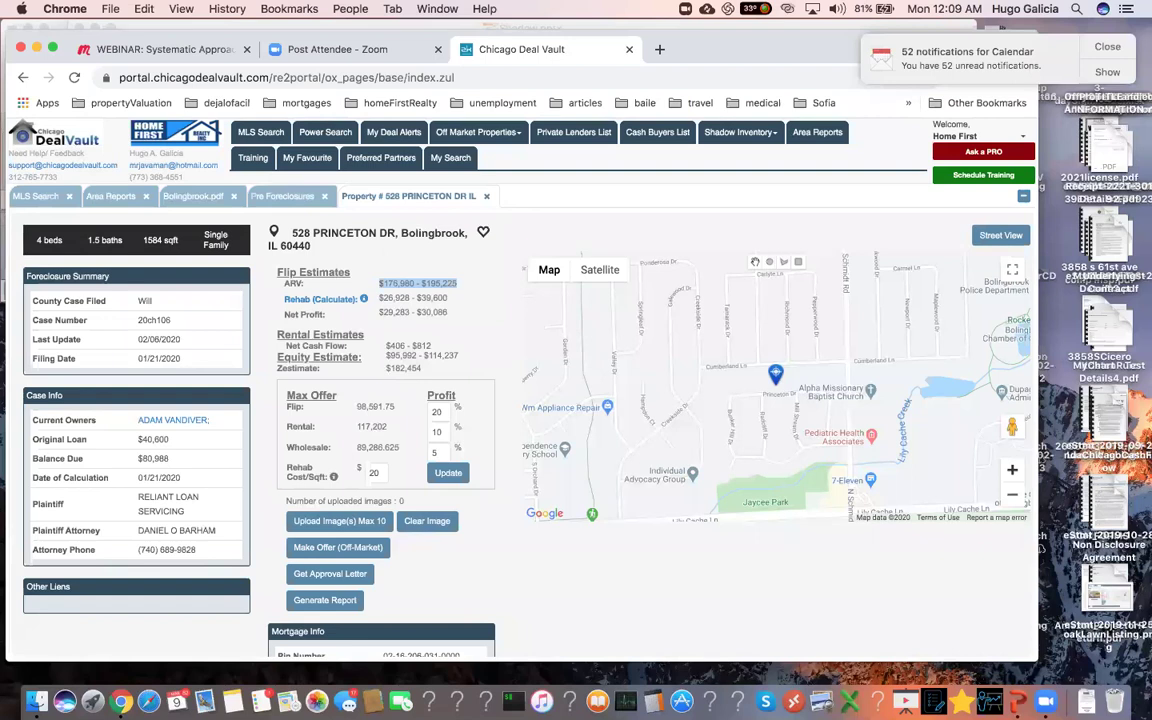
Step: Switch from the Road Trip presentation slide back to the property details in Google Chrome
click(478, 132)
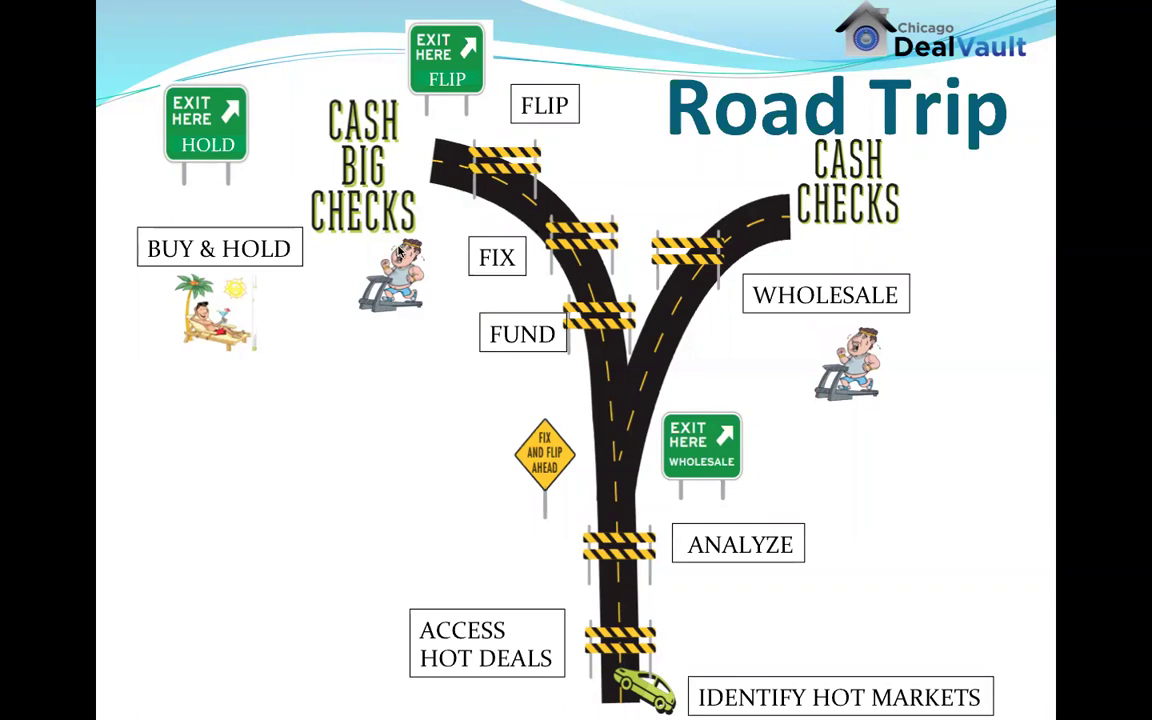
key(super+Tab)
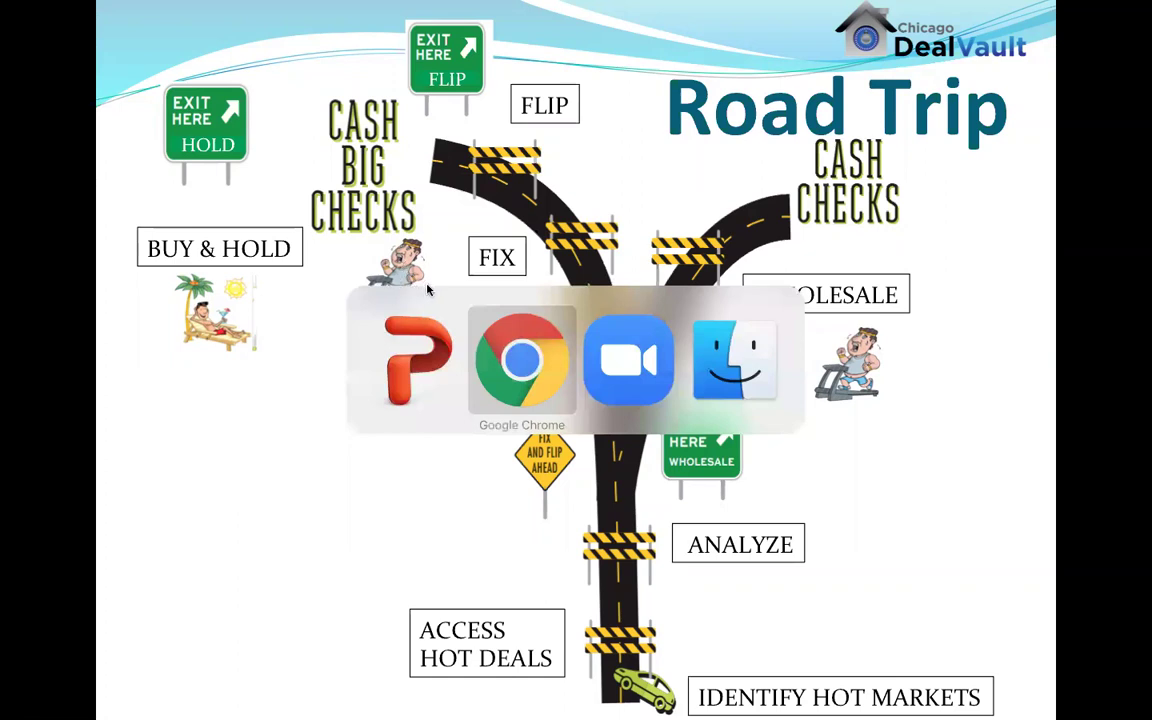
key(super+Tab)
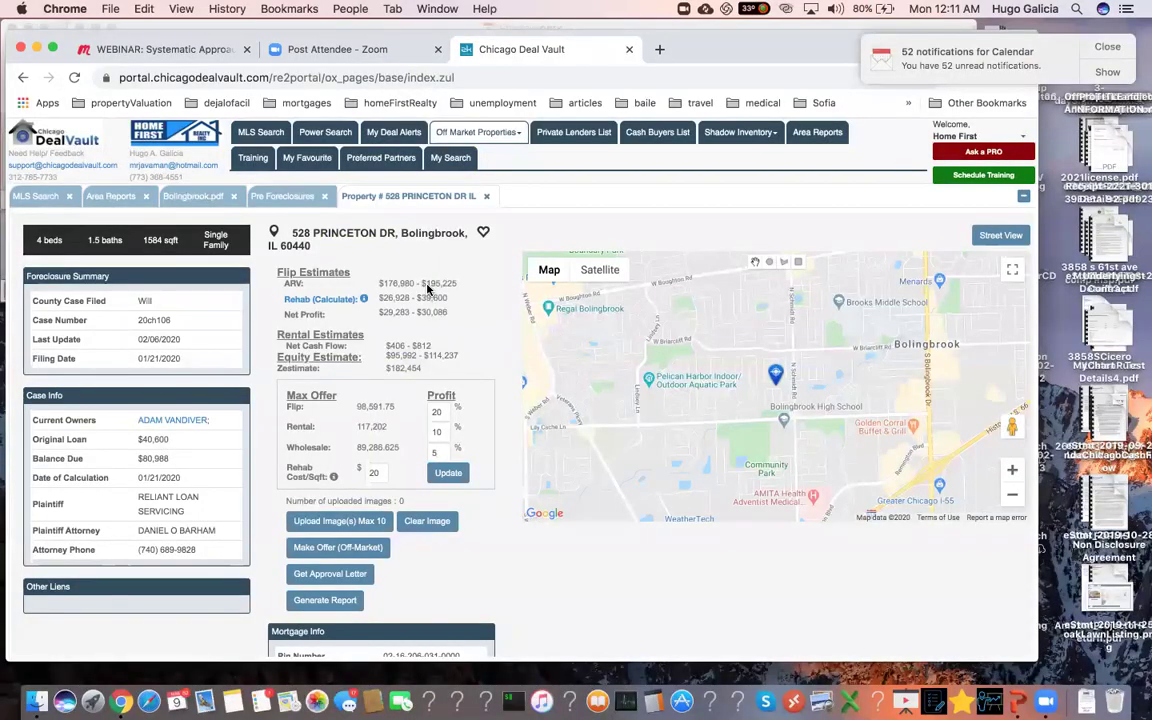
Step: Examine the property's ARV and rehab range in the flip estimates, the max offer figures and the balance due
scroll(427, 289, down, 1)
triple_click(427, 289)
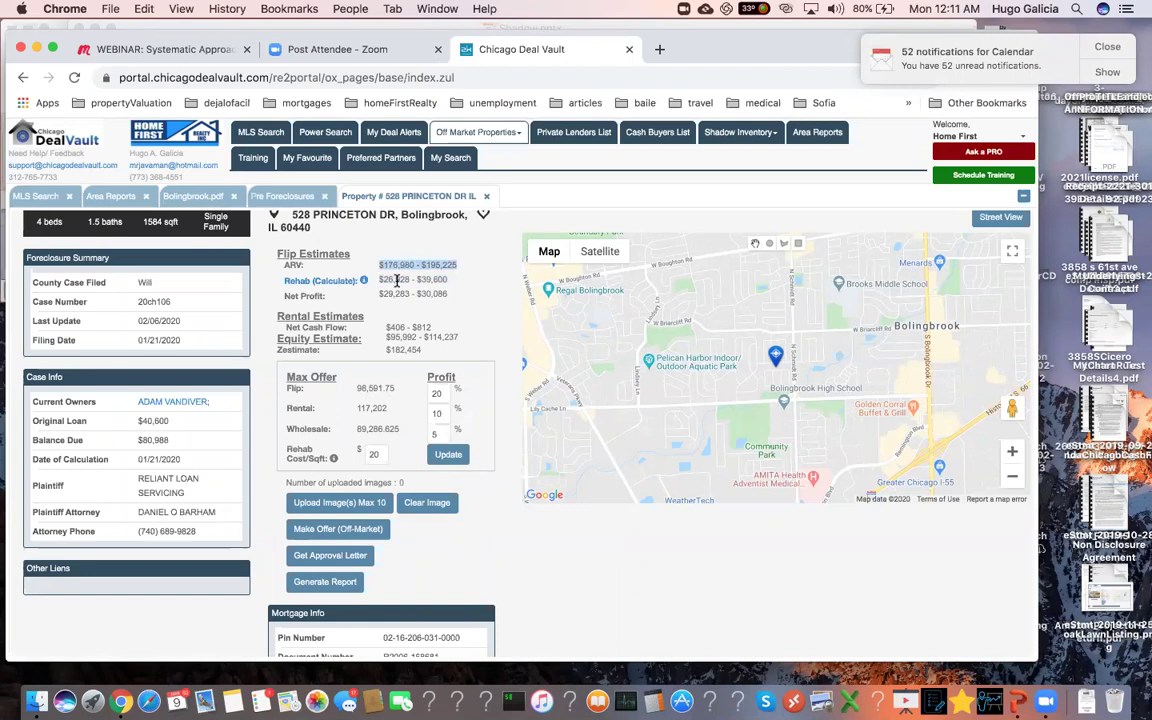
triple_click(397, 282)
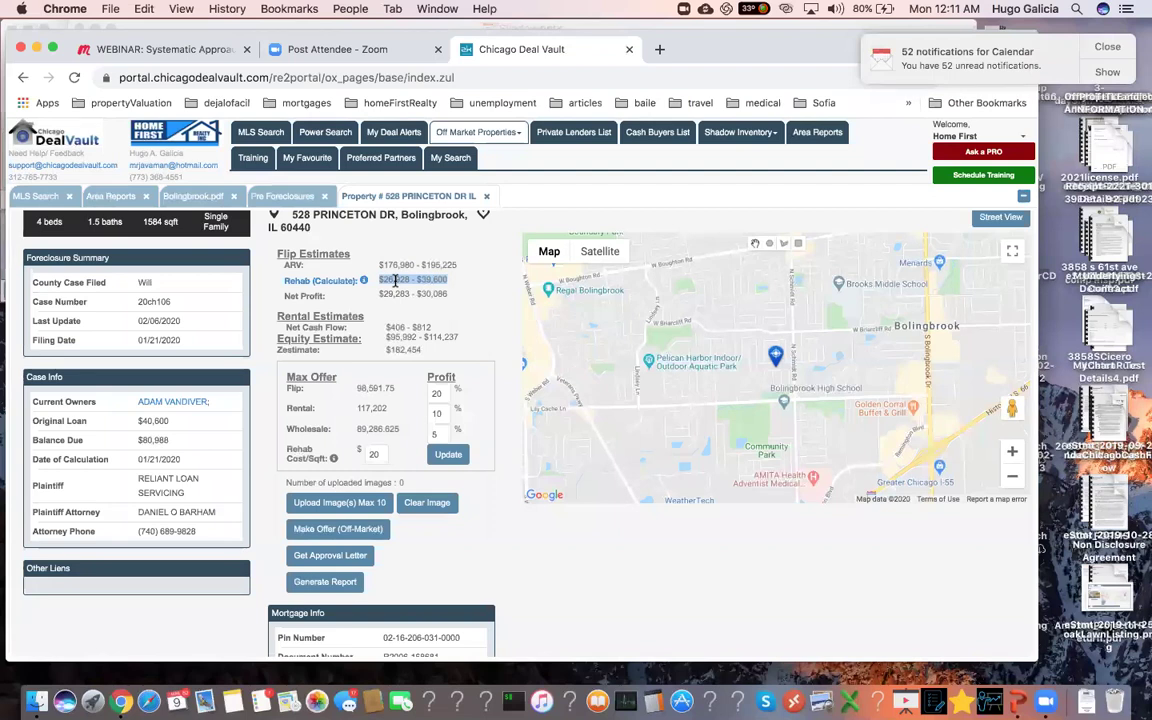
double_click(313, 396)
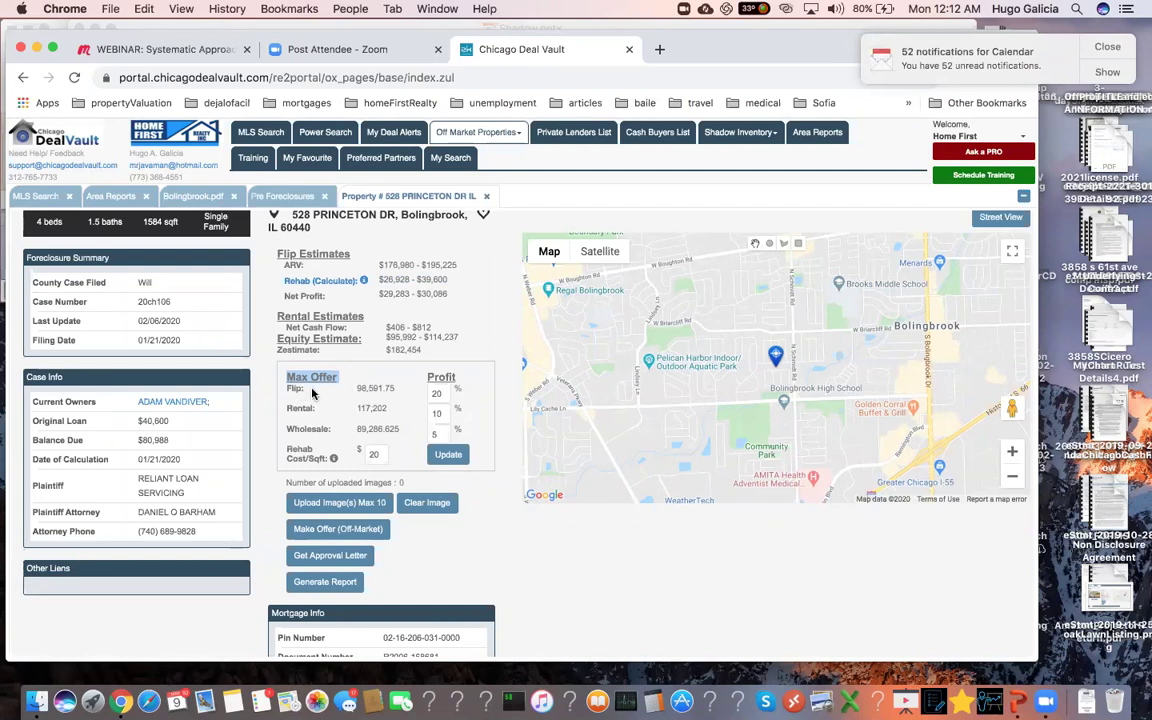
click(369, 408)
double_click(369, 408)
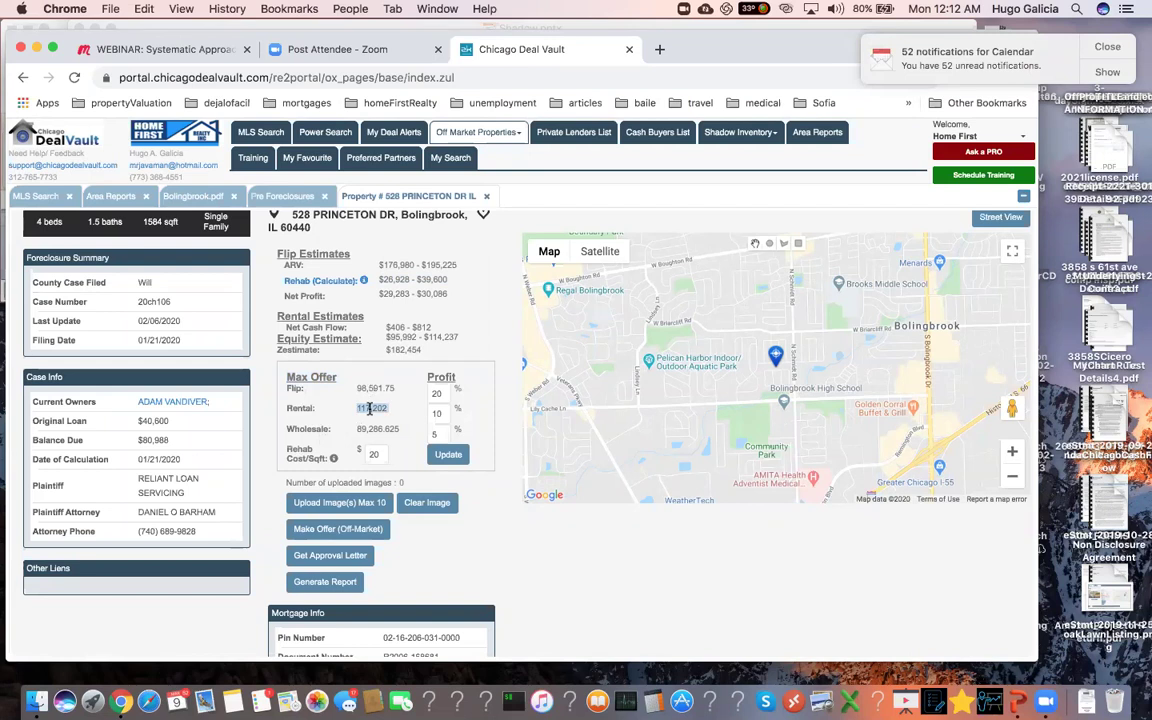
click(403, 280)
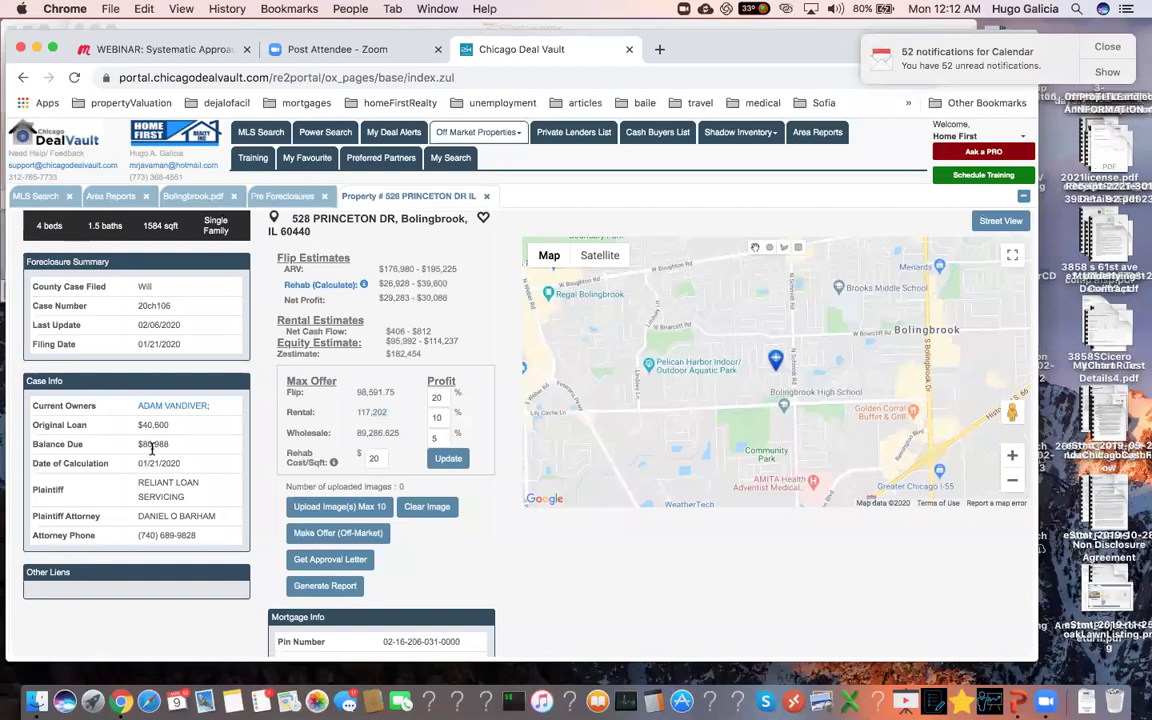
triple_click(412, 284)
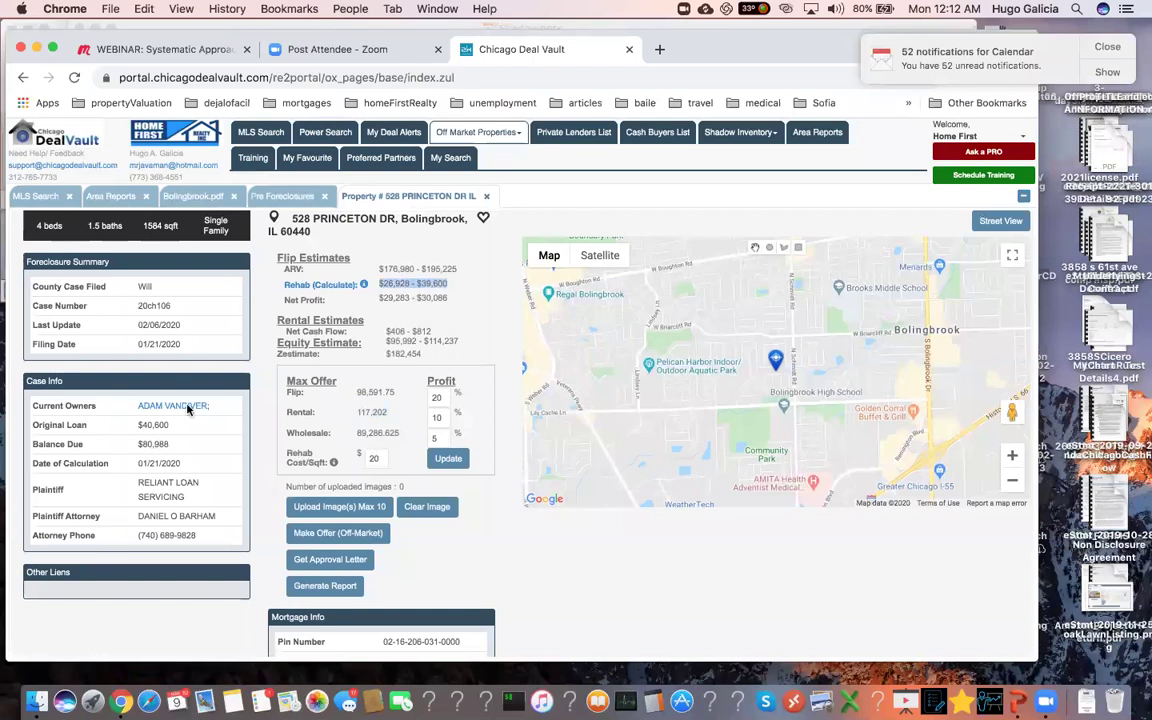
double_click(153, 444)
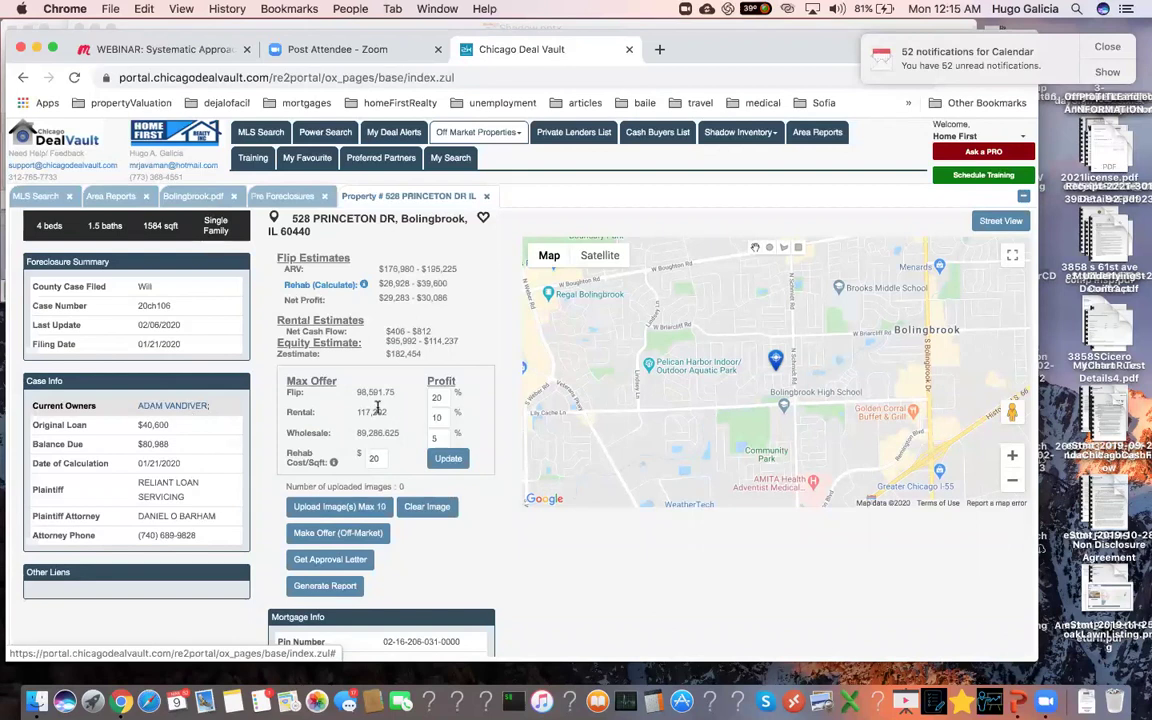
Step: Generate the off-market offer contract for the property and open the downloaded PDF
scroll(370, 420, down, 3)
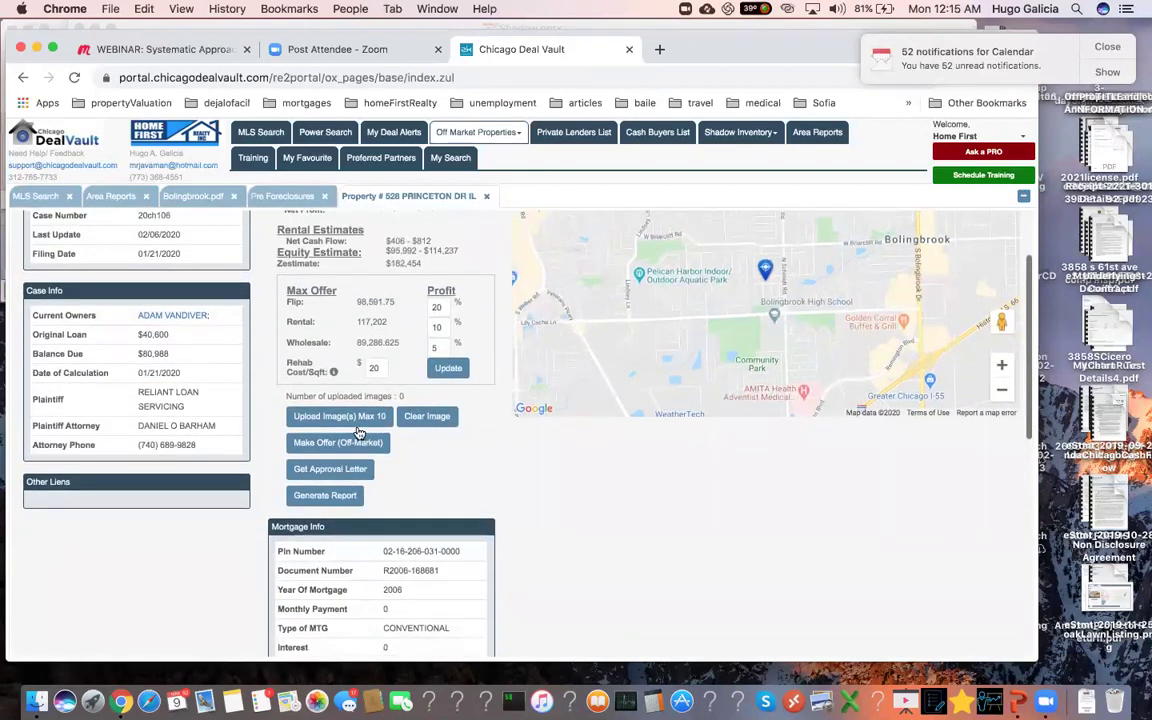
click(340, 442)
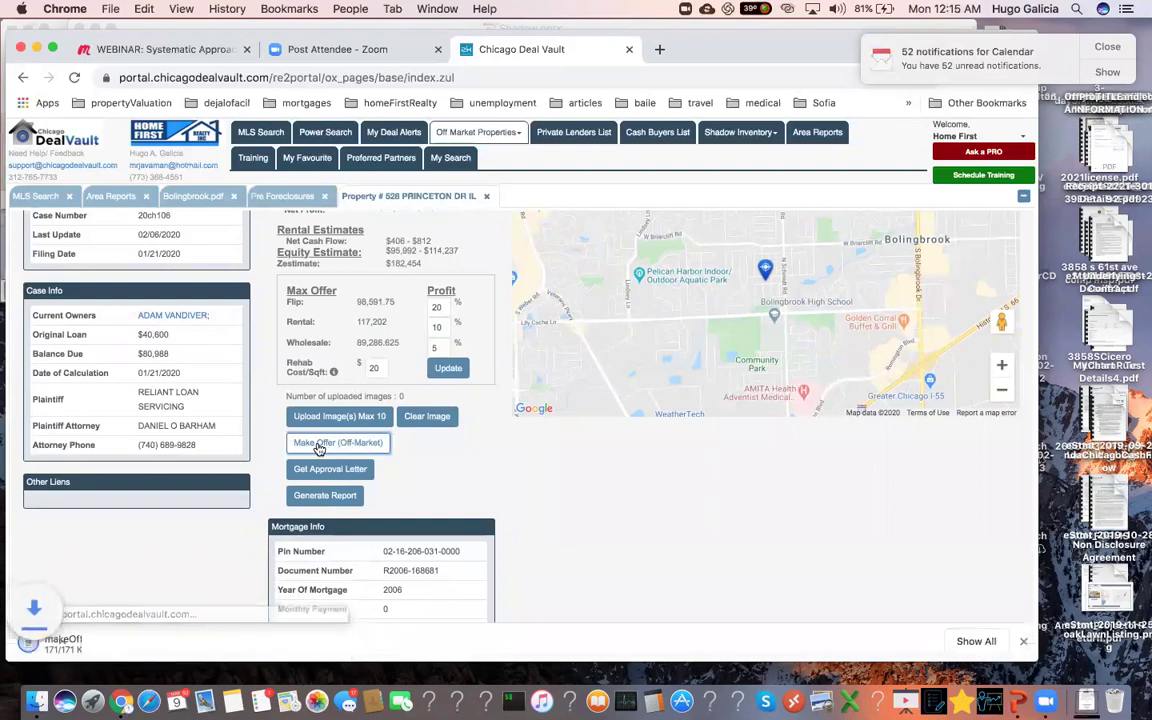
click(80, 643)
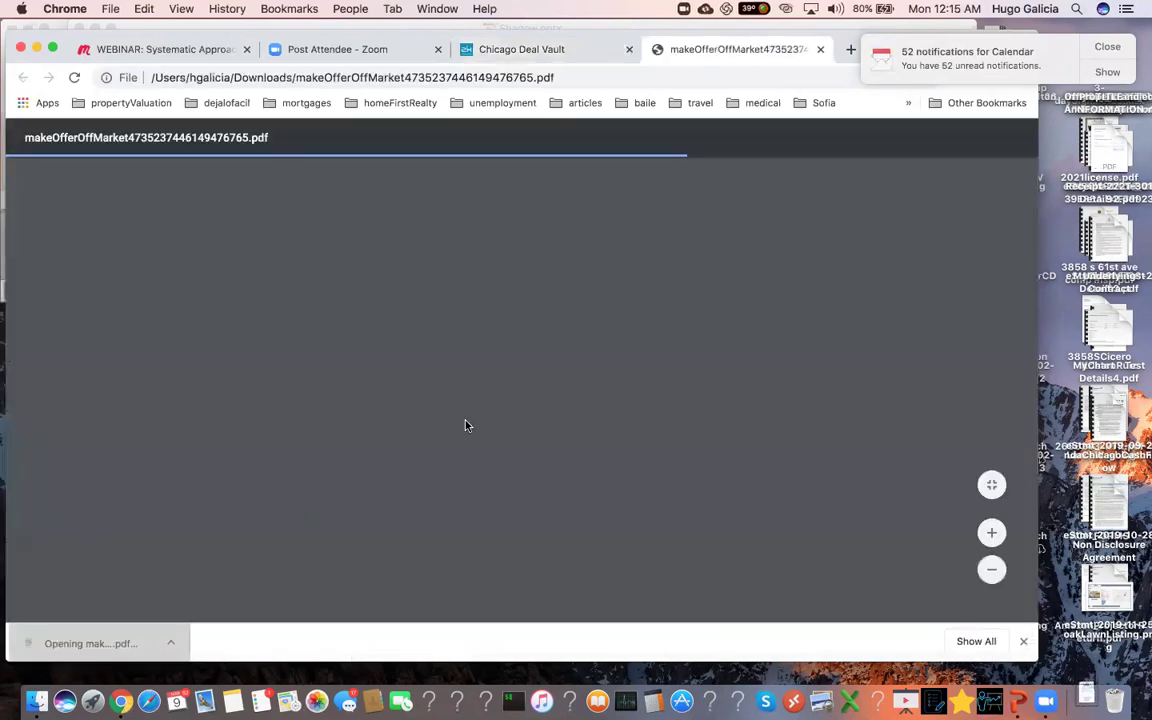
Step: Look through the two-page Contract to Purchase Real Estate and set its purchase price to 89000
scroll(532, 352, down, 2)
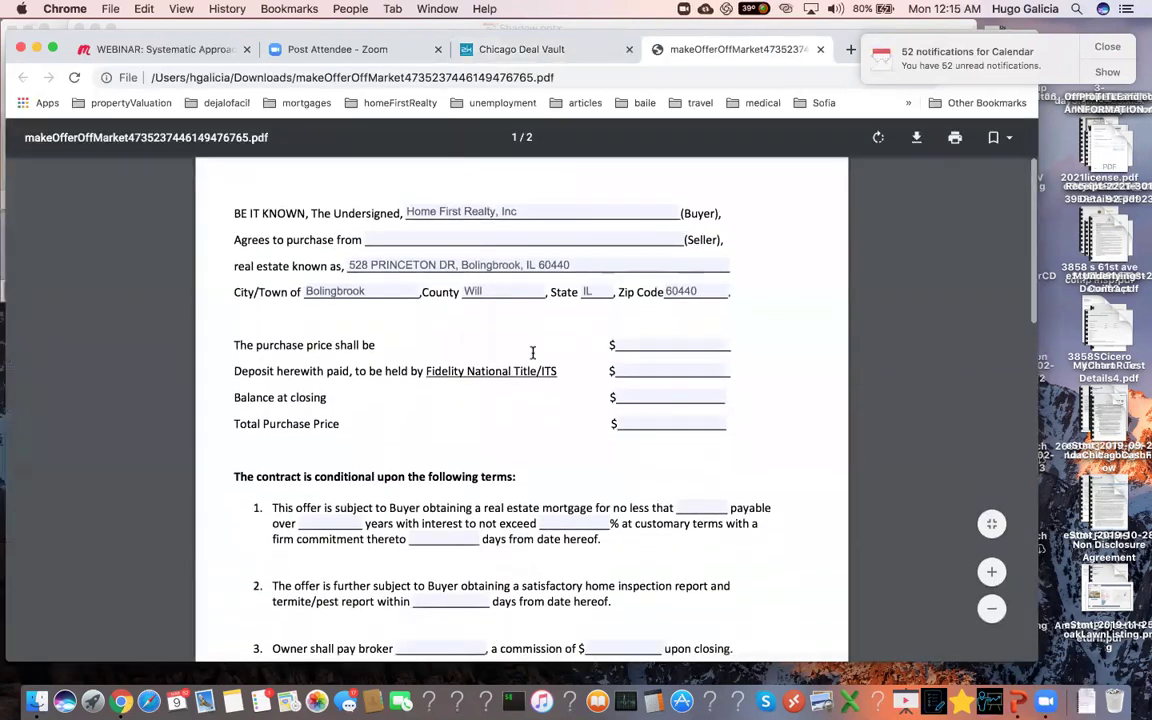
scroll(532, 352, down, 1)
scroll(532, 352, down, 10)
scroll(532, 352, down, 5)
scroll(532, 352, up, 12)
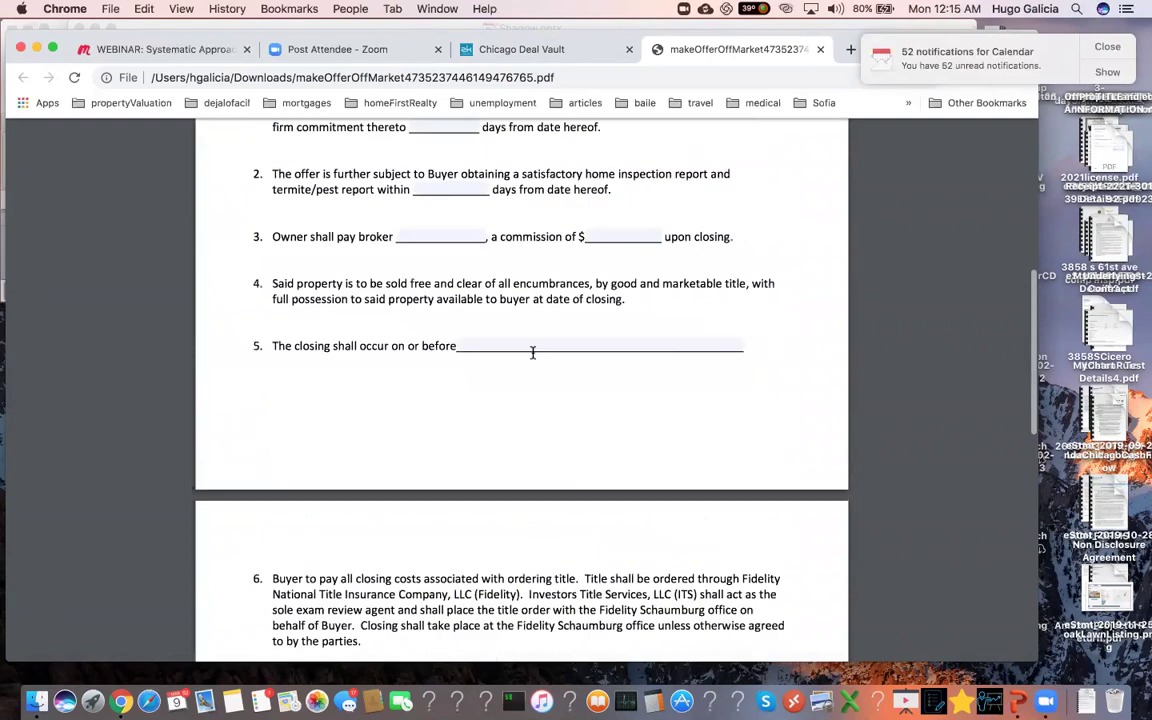
scroll(532, 352, up, 7)
click(652, 447)
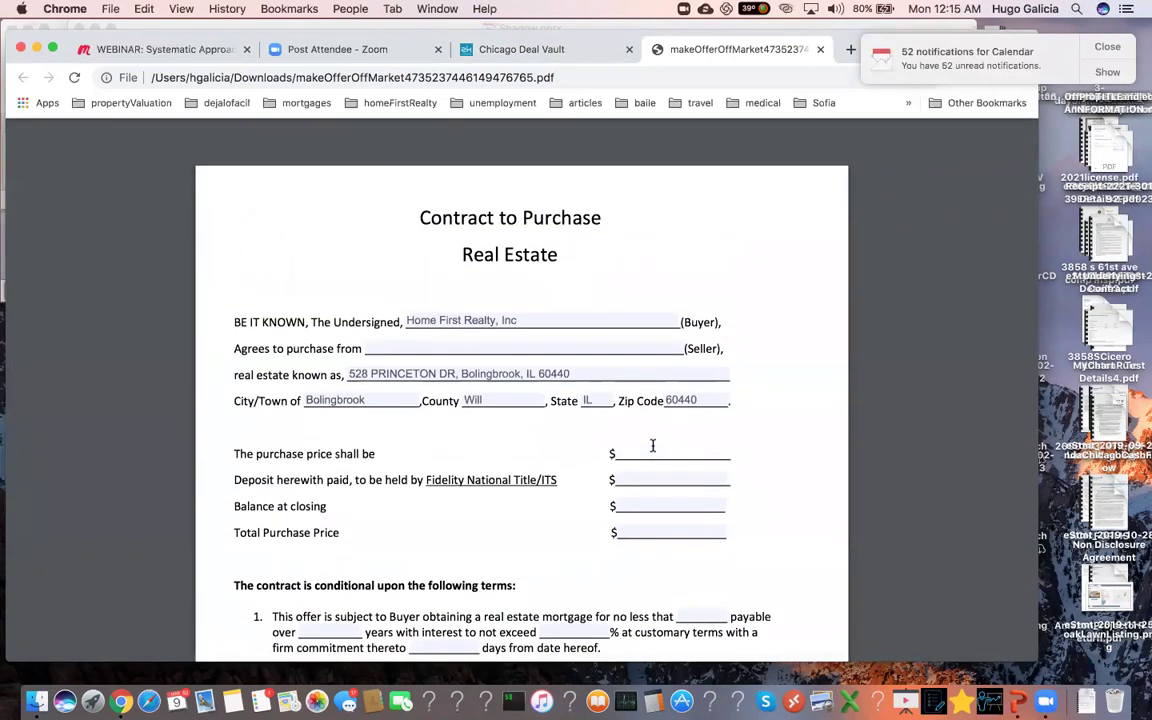
text(89000)
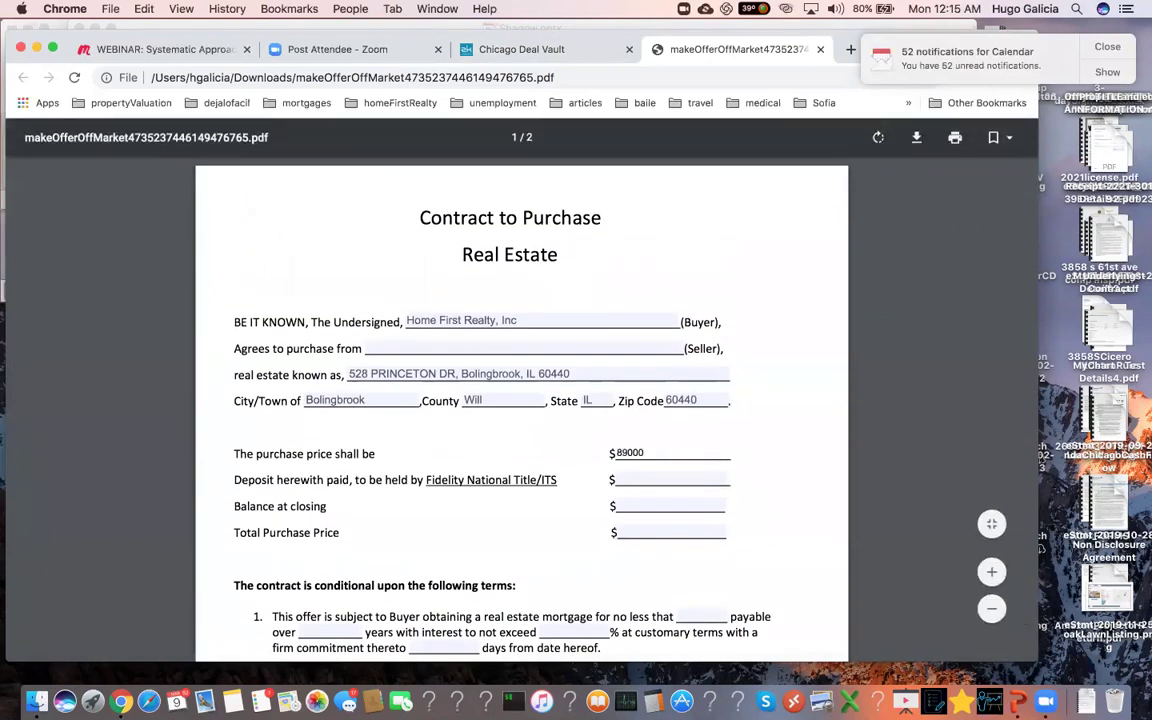